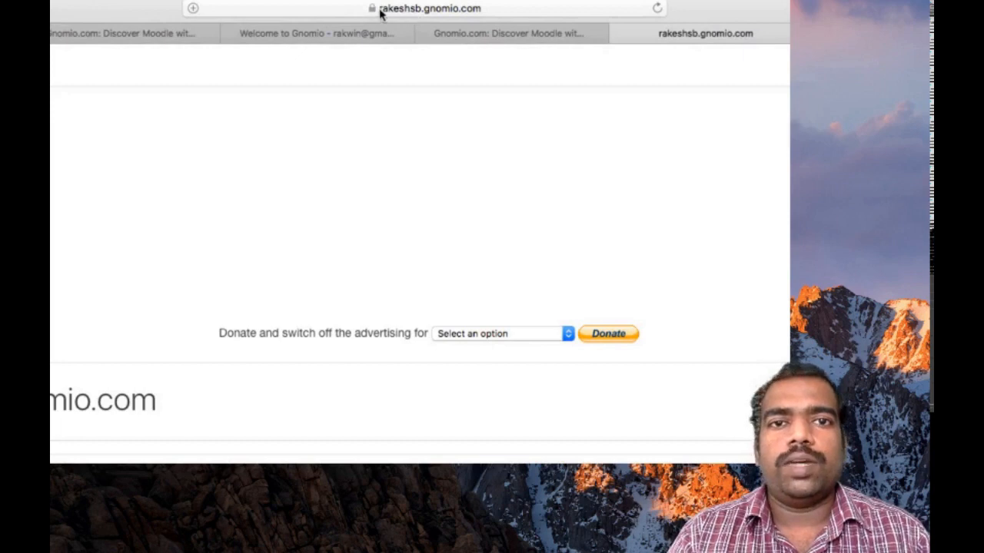
Step: Bring up the site's login form and begin entering the administrator's username
click(769, 46)
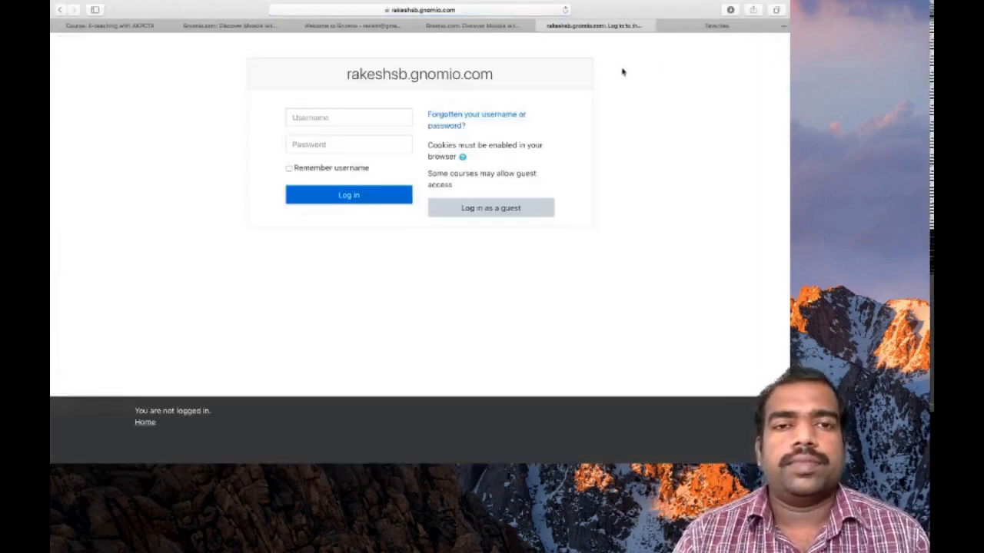
click(385, 118)
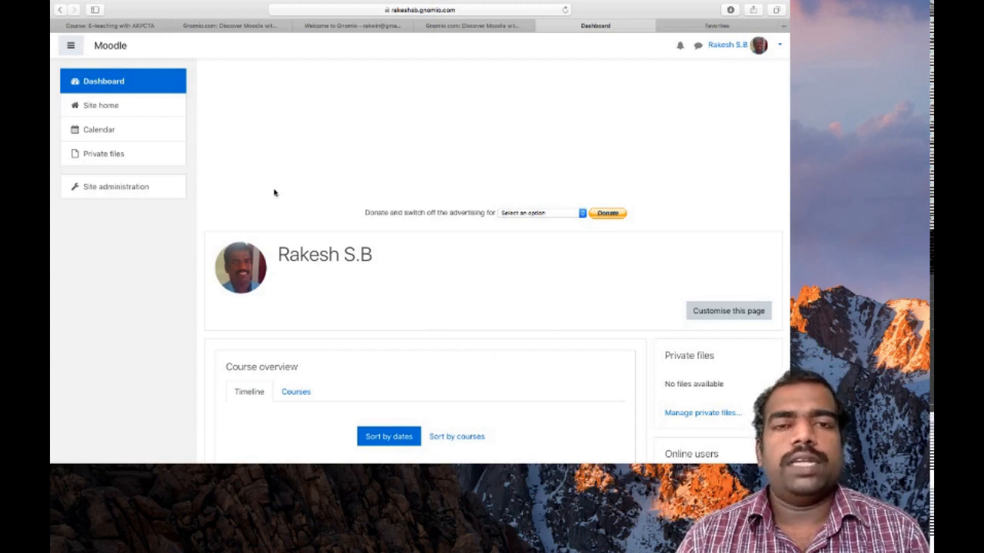
Step: Go to Site administration, open the Users settings and choose Add a new user
click(124, 191)
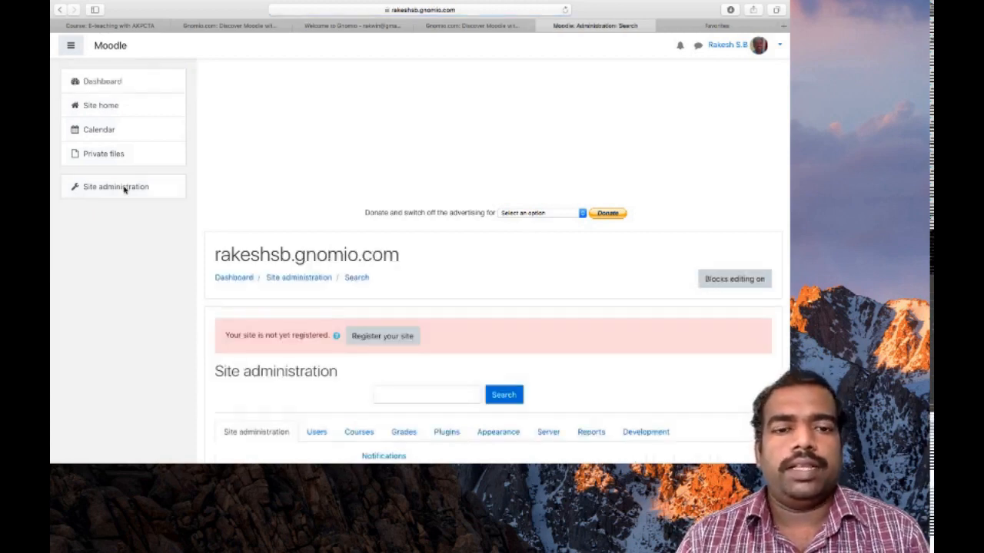
scroll(384, 331, down, 3)
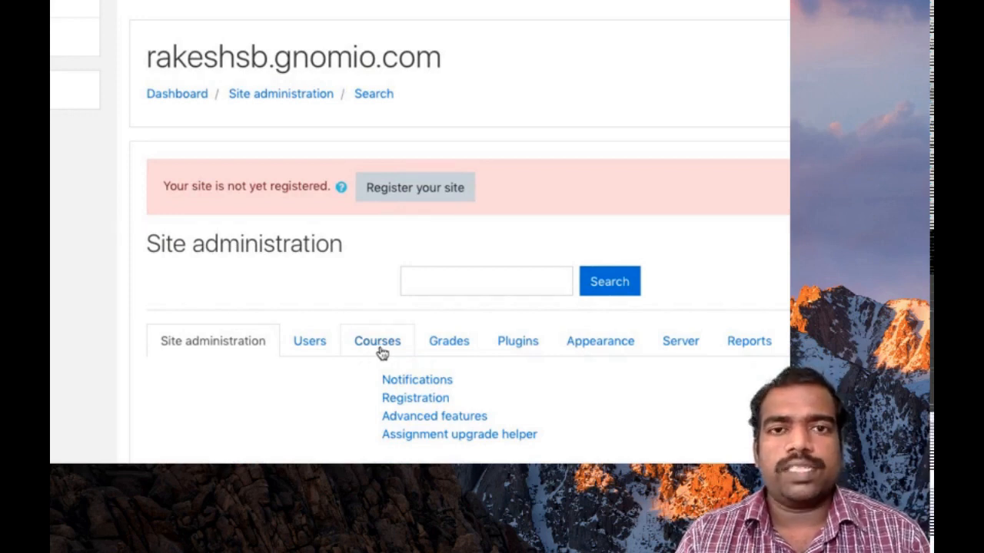
click(321, 351)
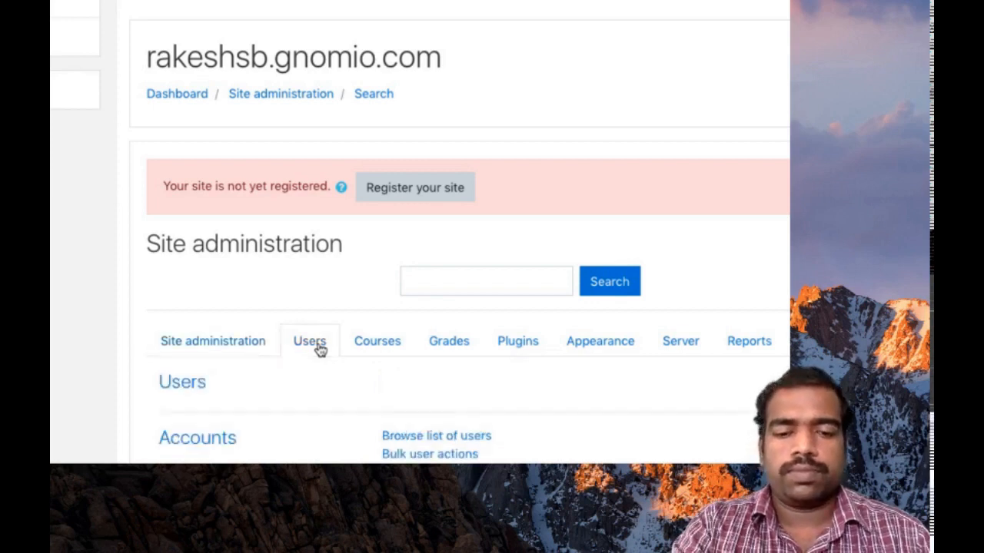
scroll(412, 382, down, 2)
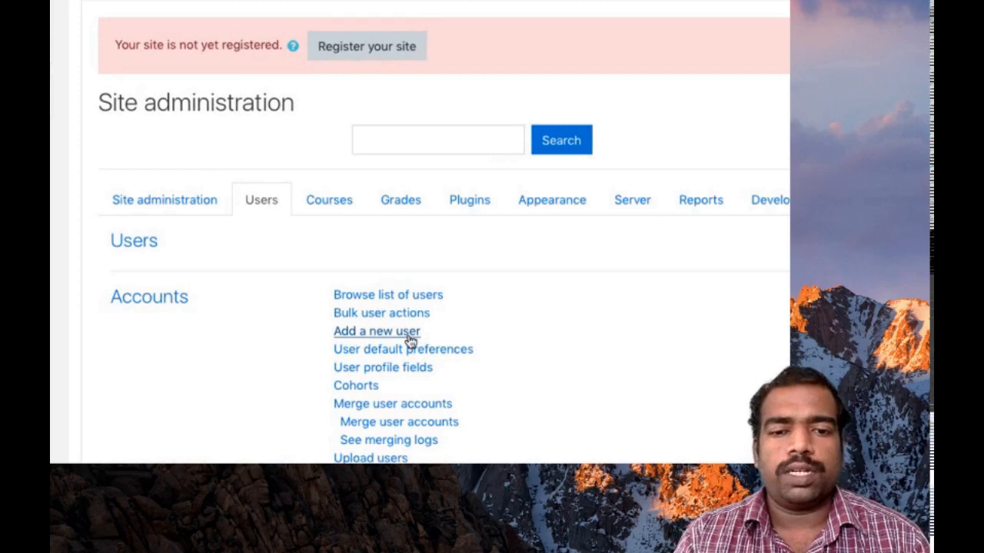
click(408, 335)
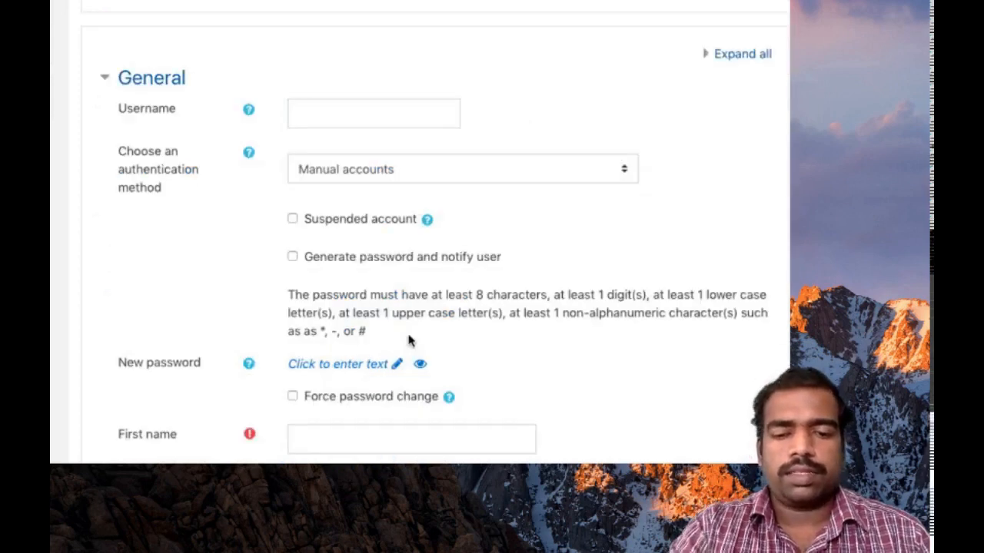
Step: Place the cursor in the Username field of the Add a new user form
click(354, 203)
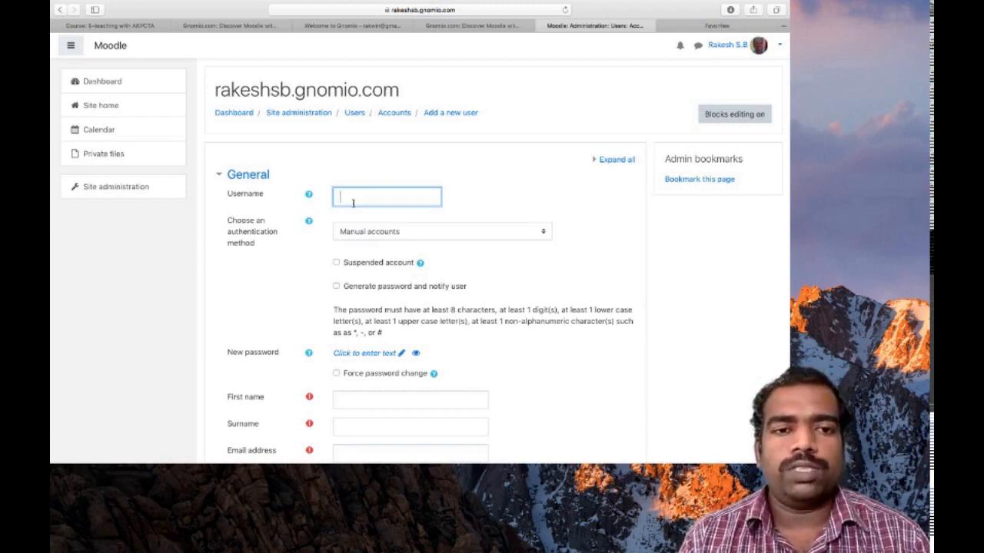
Step: Enter username 'student' and a new password, revealing the password in plain text
text(student)
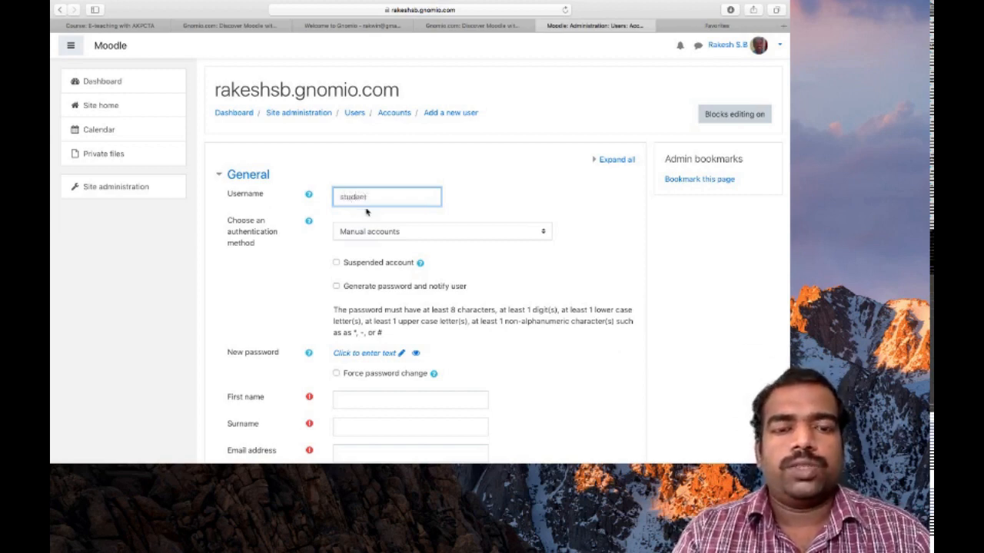
scroll(375, 203, down, 1)
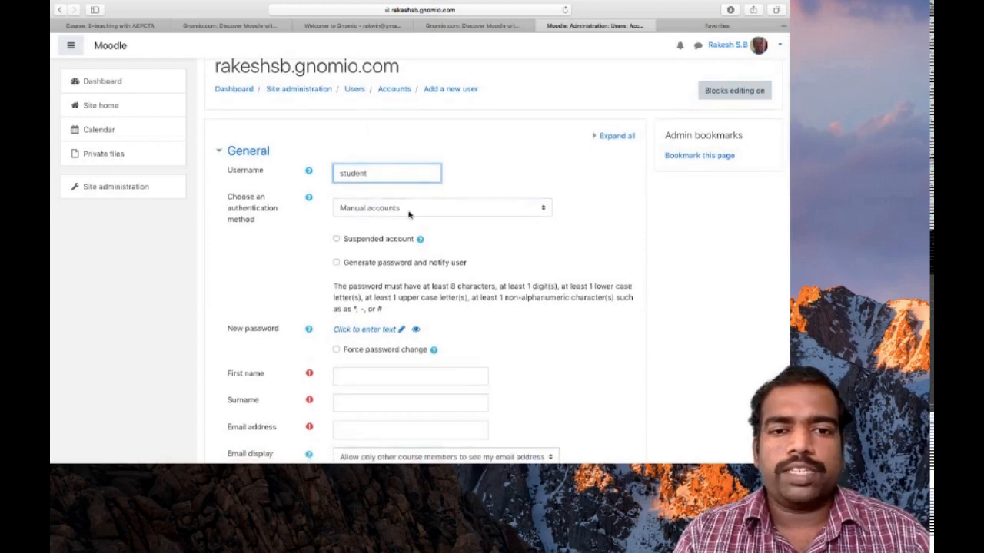
scroll(399, 212, down, 3)
scroll(409, 216, down, 1)
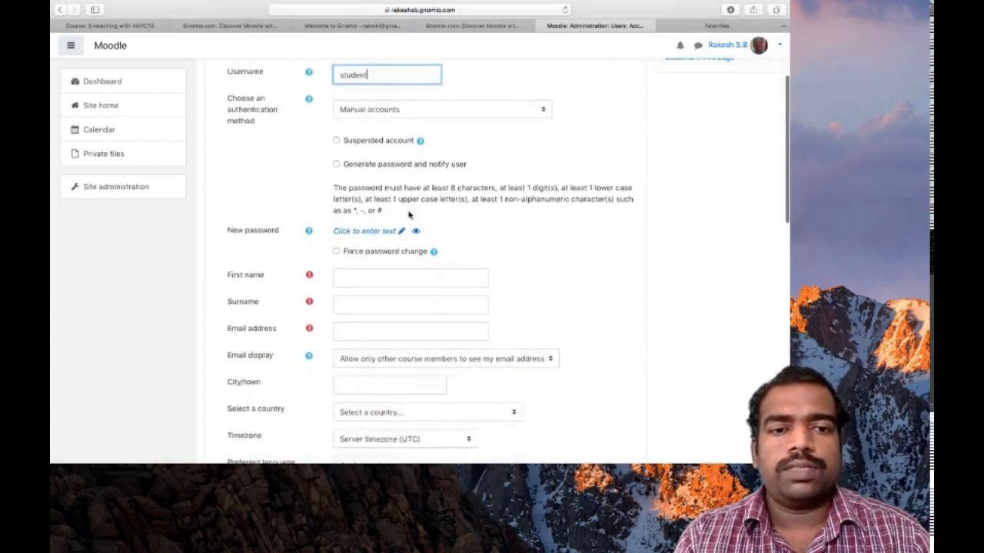
click(370, 232)
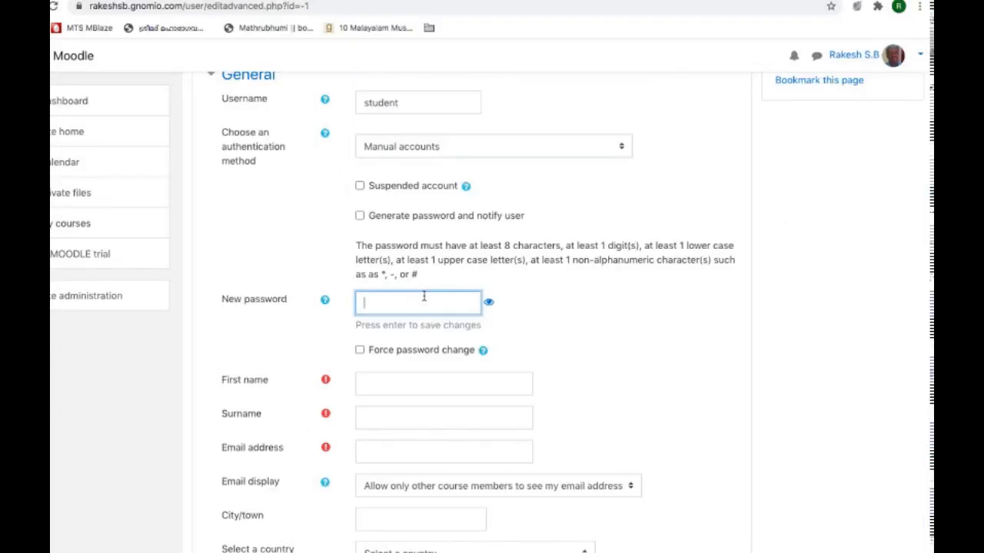
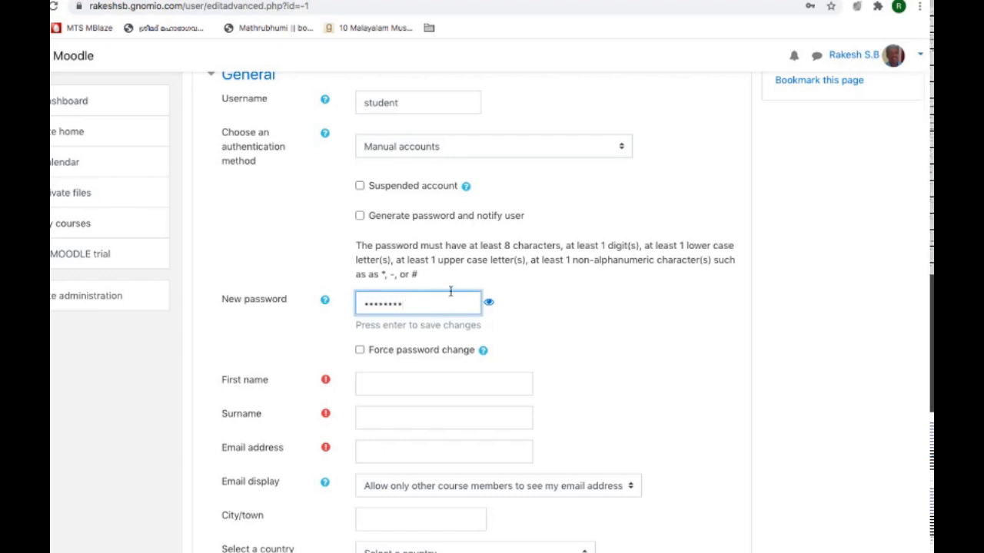
click(489, 303)
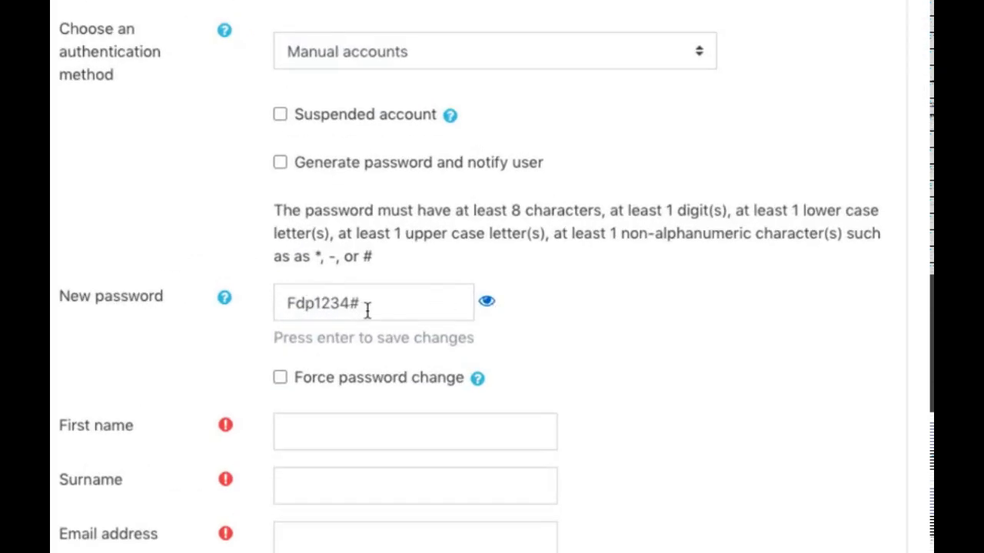
scroll(367, 310, up, 2)
scroll(367, 310, down, 1)
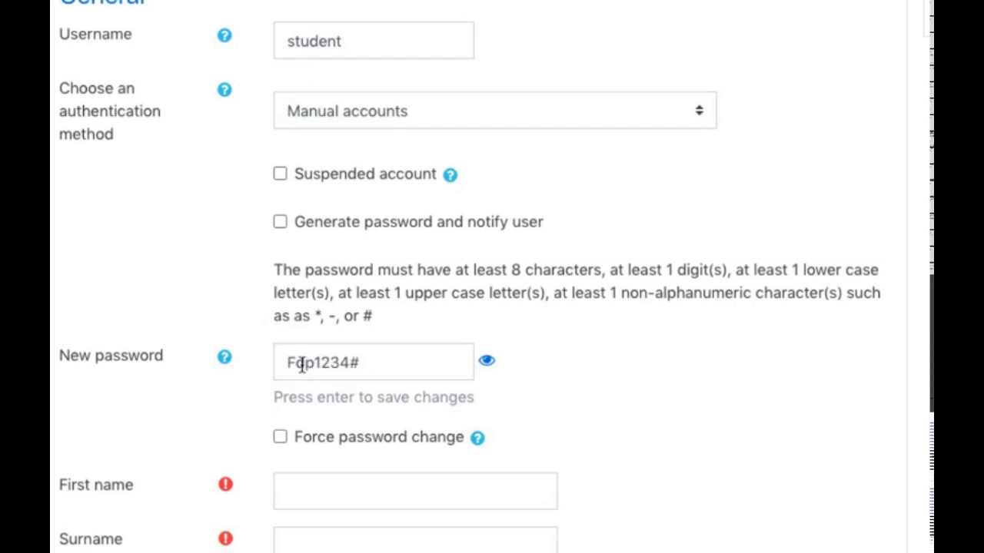
scroll(361, 359, down, 3)
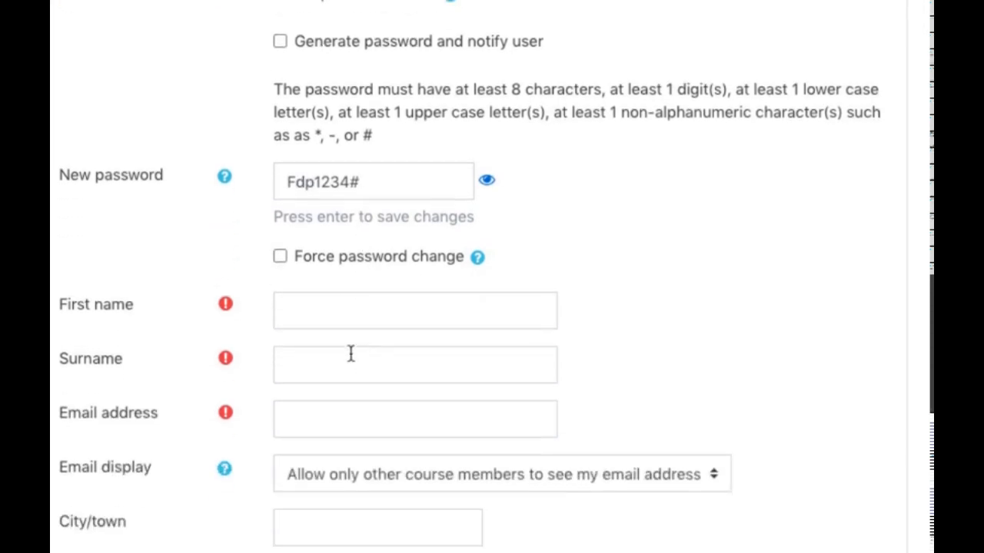
Step: Fill in first name 'student', surname 'demo' and the user's e-mail address
click(327, 311)
text(student)
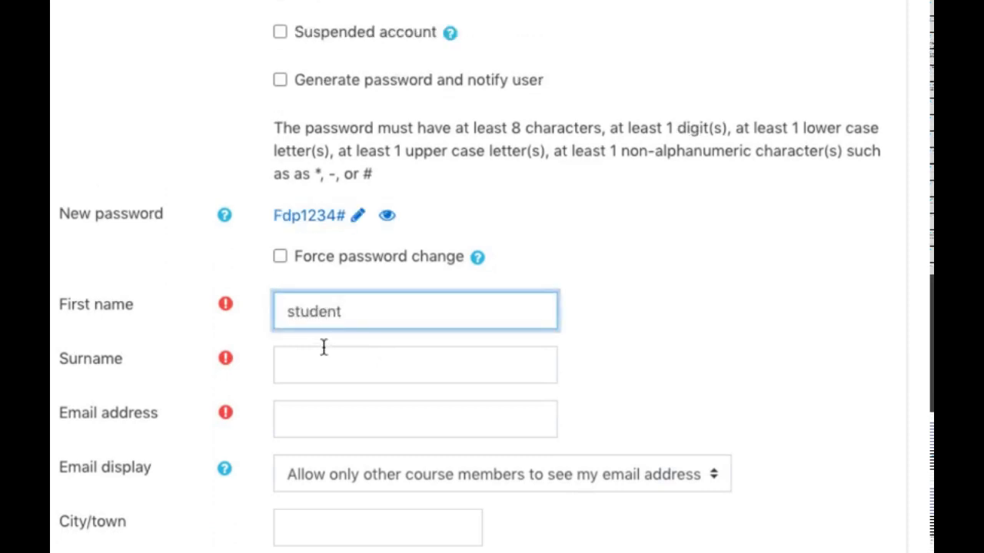
click(323, 362)
text(demo)
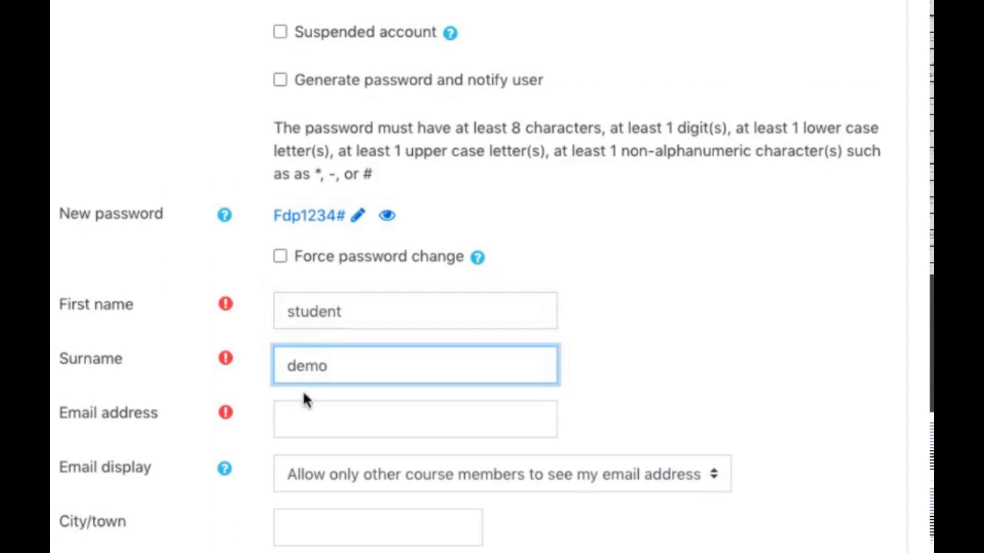
click(300, 433)
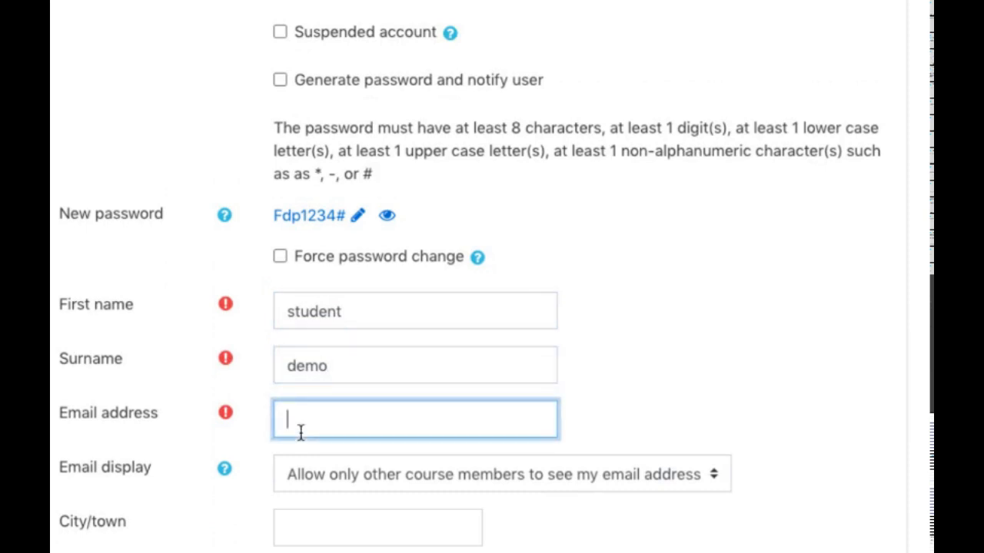
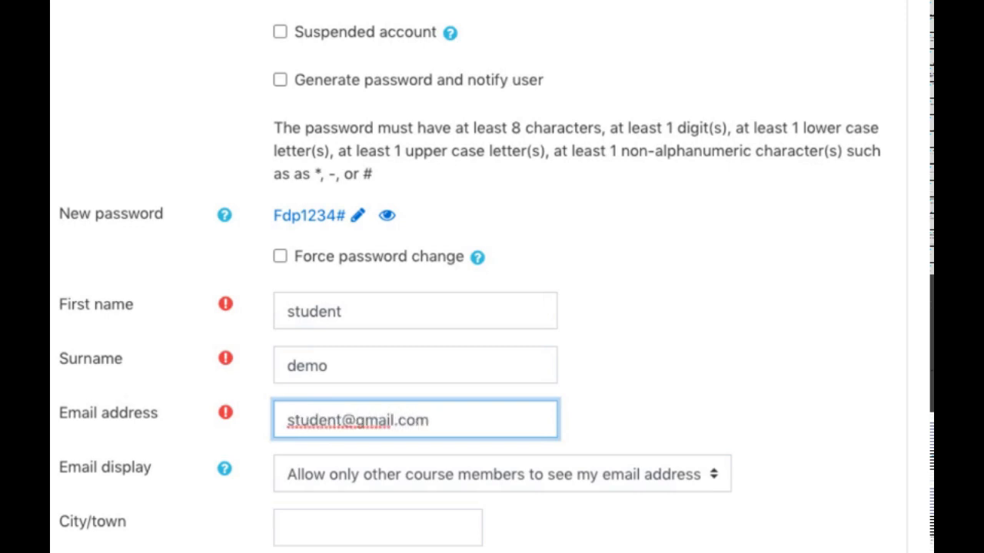
scroll(492, 307, down, 3)
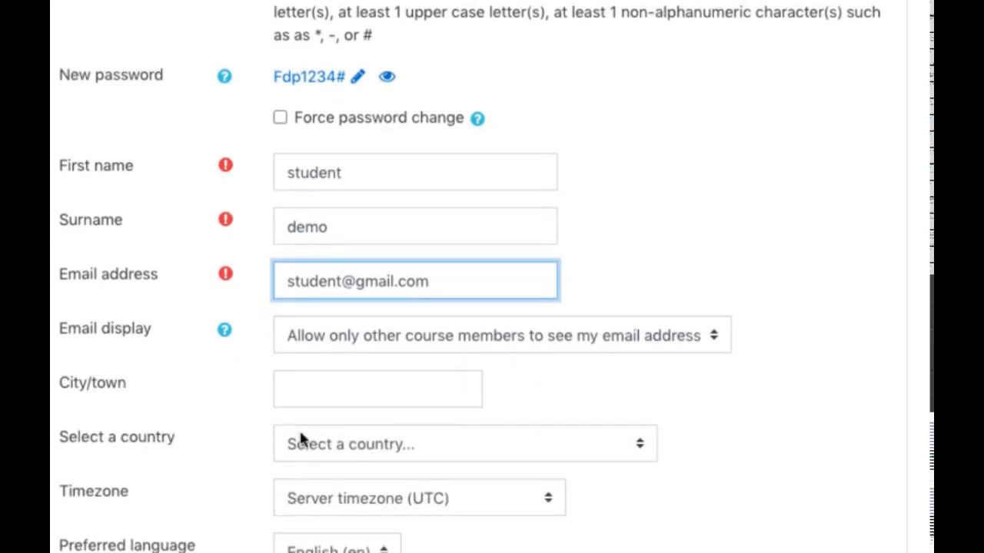
scroll(405, 364, down, 5)
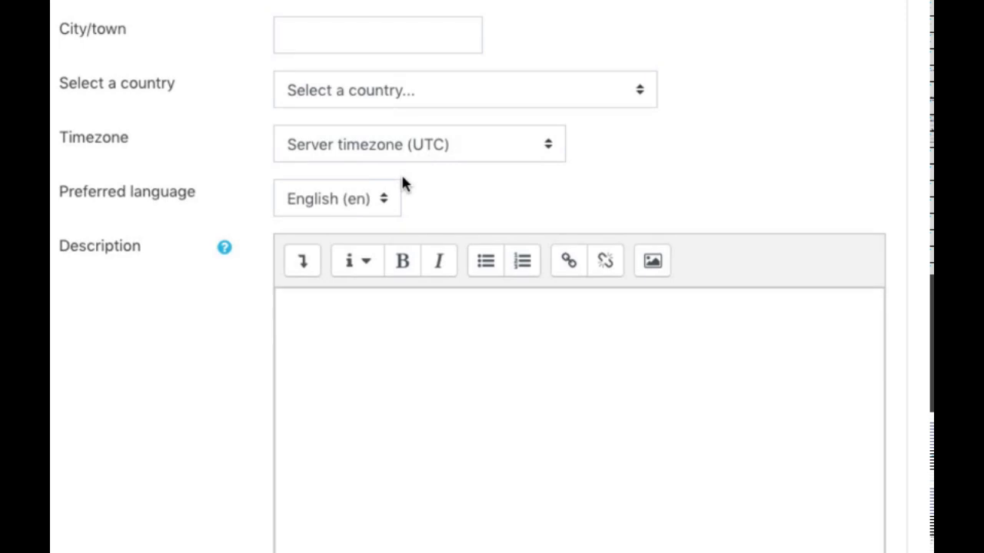
Step: Review the completed form and create the 'student demo' account
scroll(430, 331, down, 10)
scroll(431, 338, down, 5)
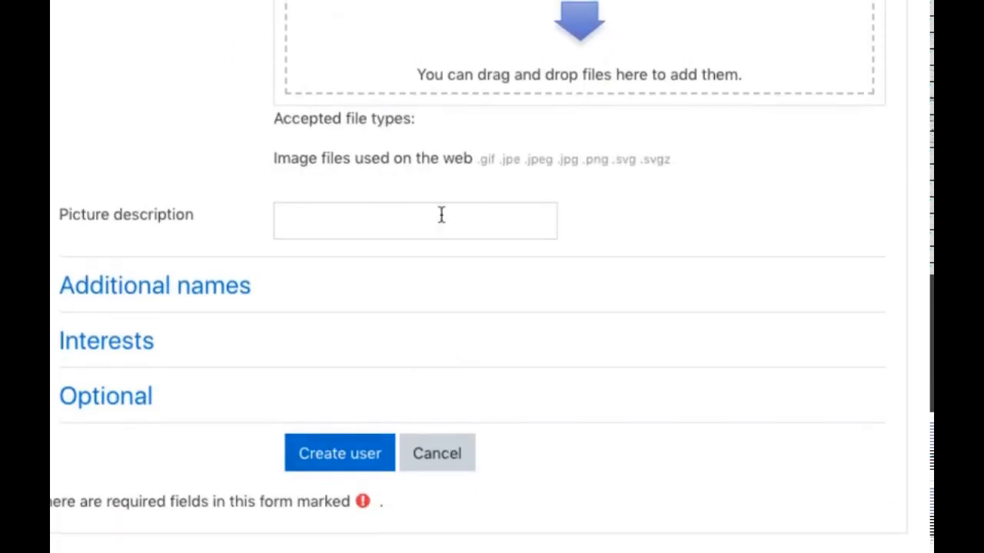
scroll(438, 227, up, 15)
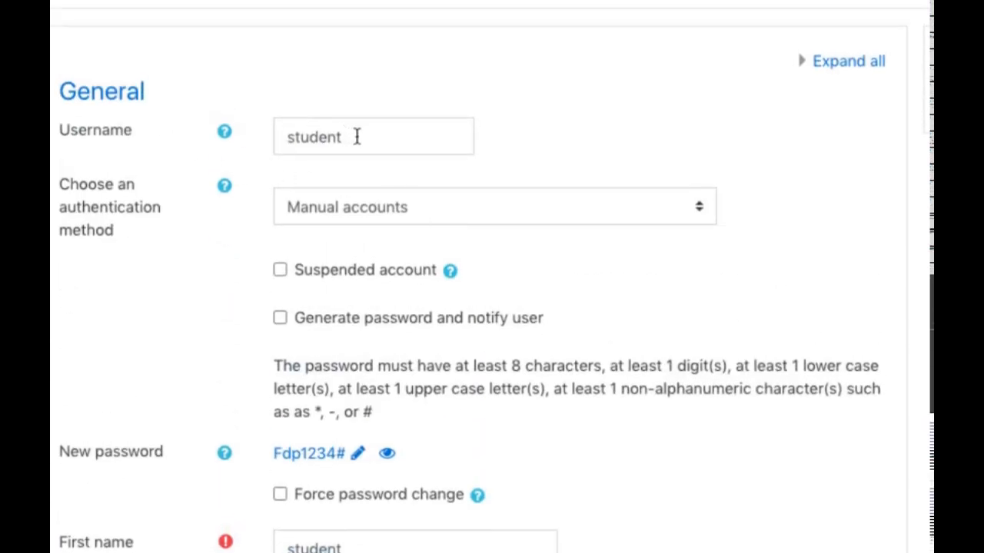
scroll(374, 261, down, 2)
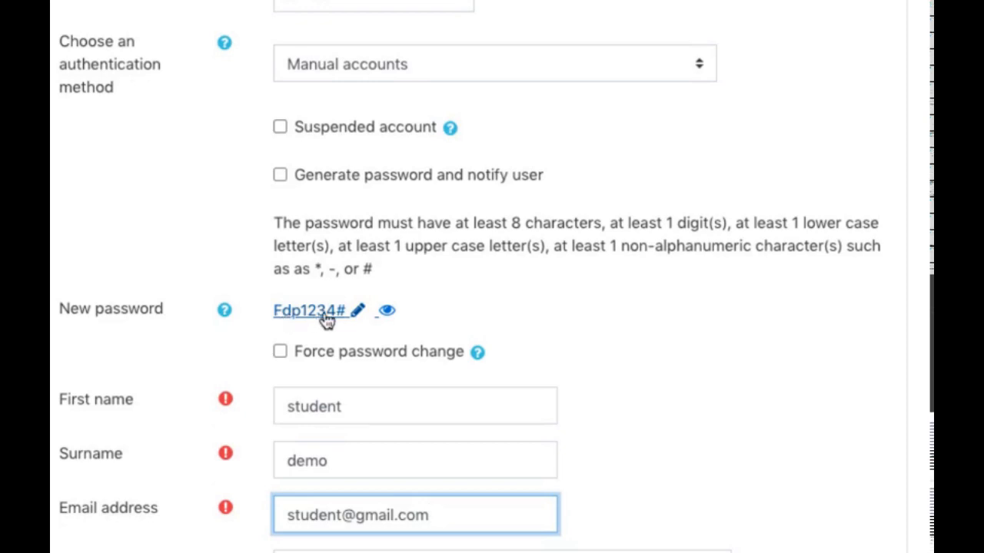
scroll(327, 322, down, 3)
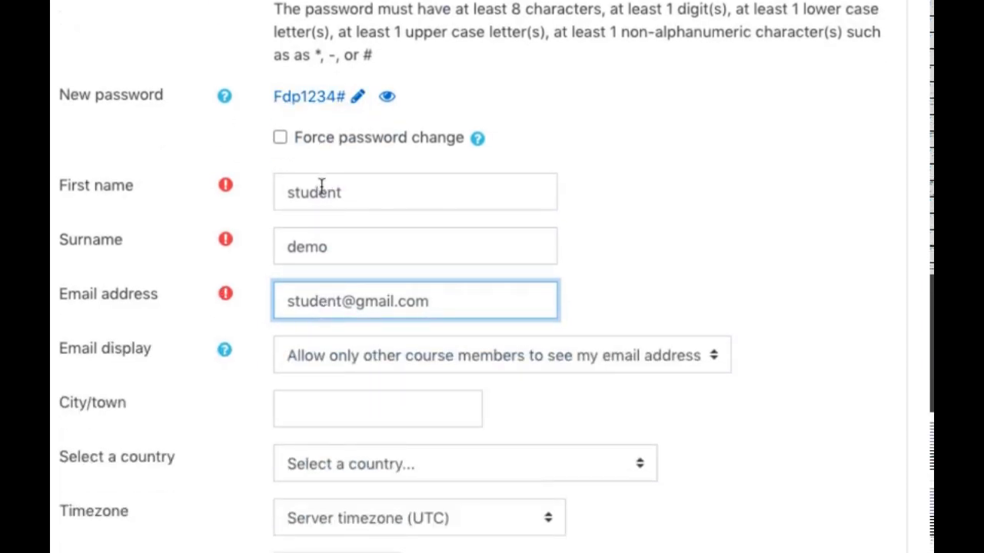
scroll(516, 286, up, 3)
scroll(515, 285, up, 3)
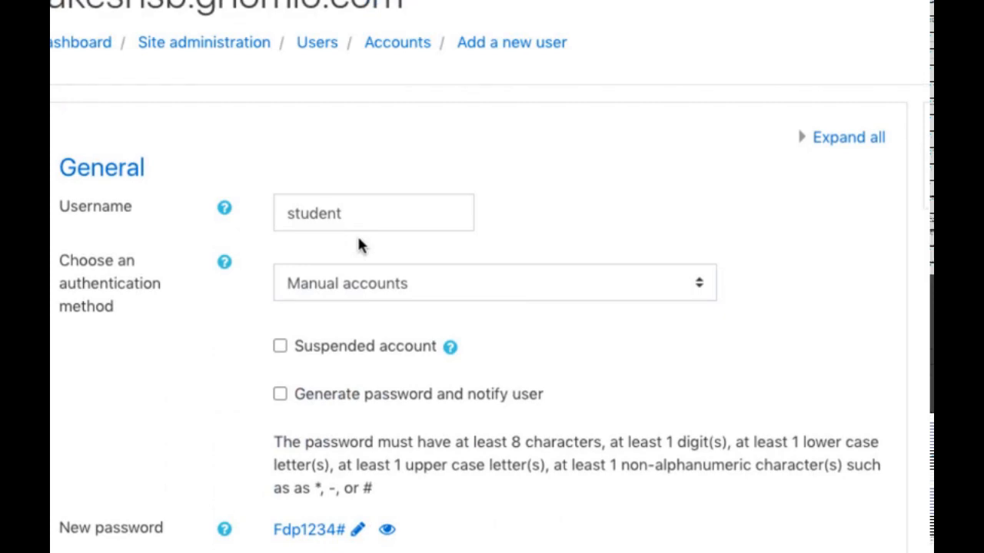
scroll(475, 286, down, 7)
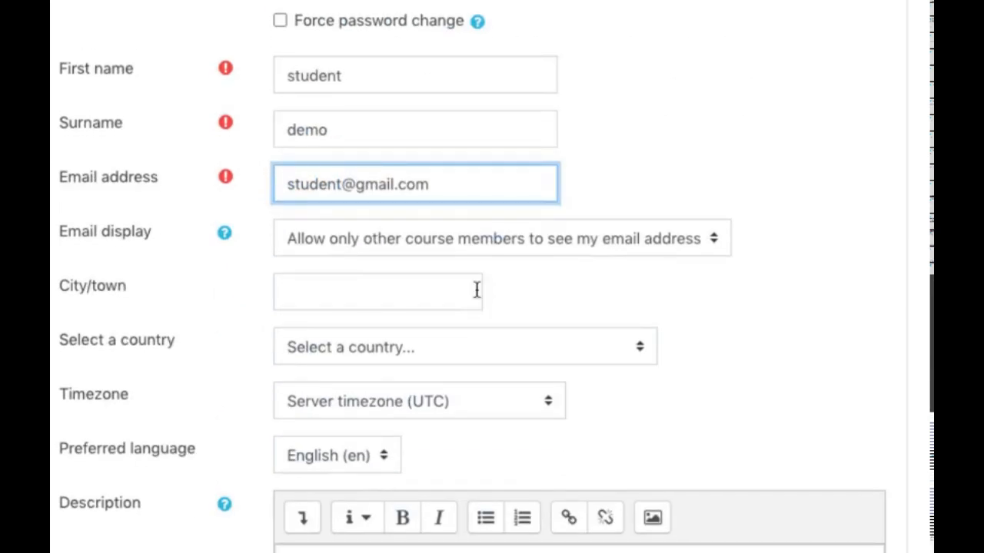
scroll(477, 290, down, 3)
scroll(476, 289, down, 12)
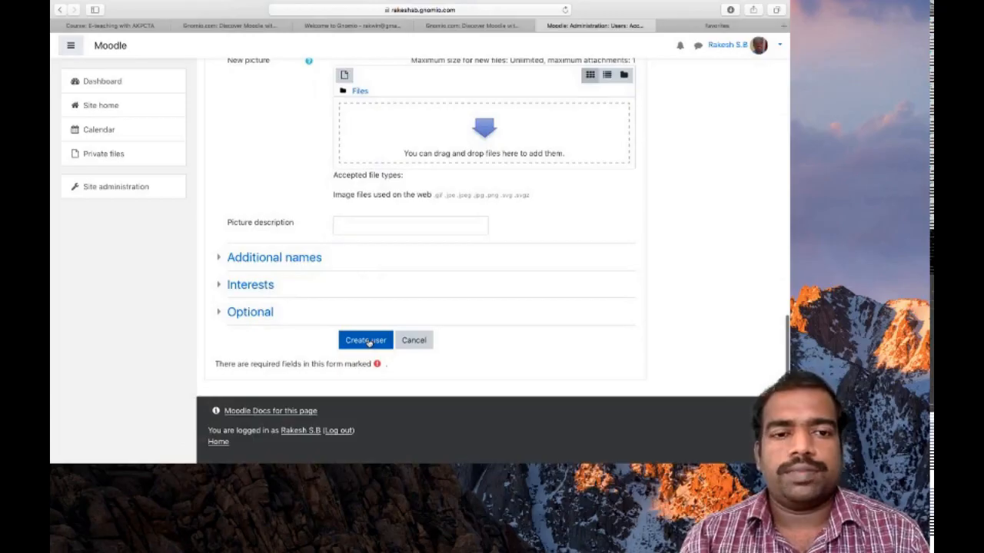
click(364, 341)
Step: Check the two-user list and start another blank Add a new user form
scroll(610, 403, down, 1)
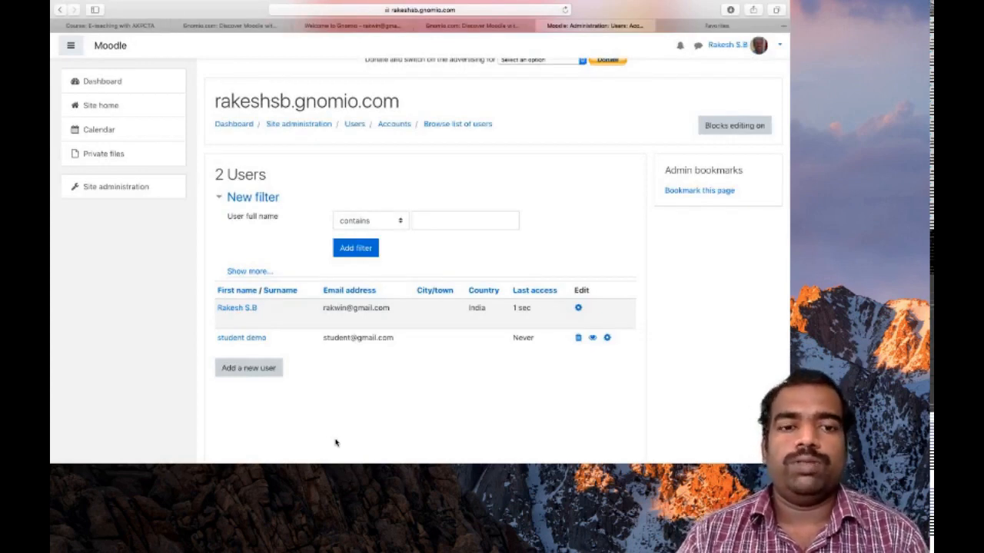
click(246, 366)
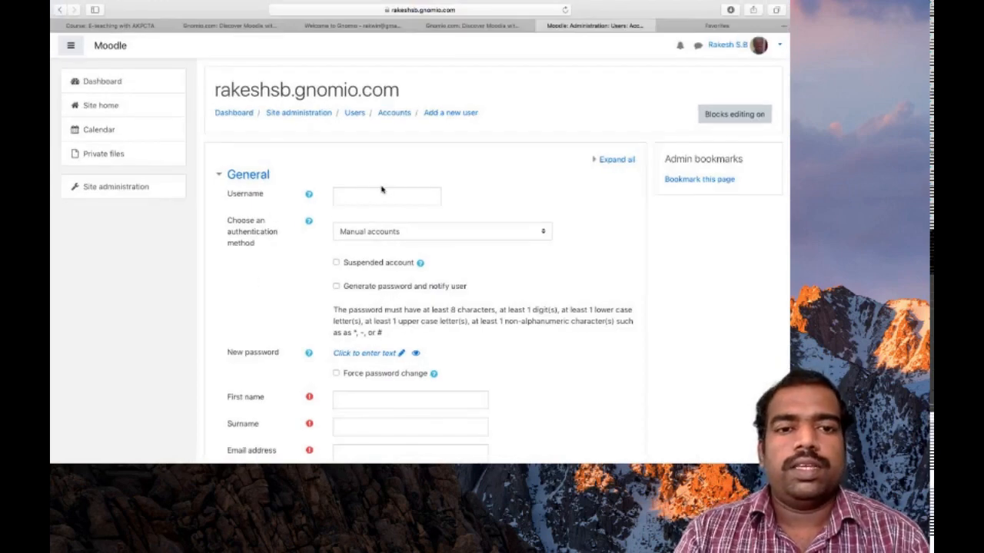
Step: Enter the new user's username and tick Generate password and notify user
click(370, 192)
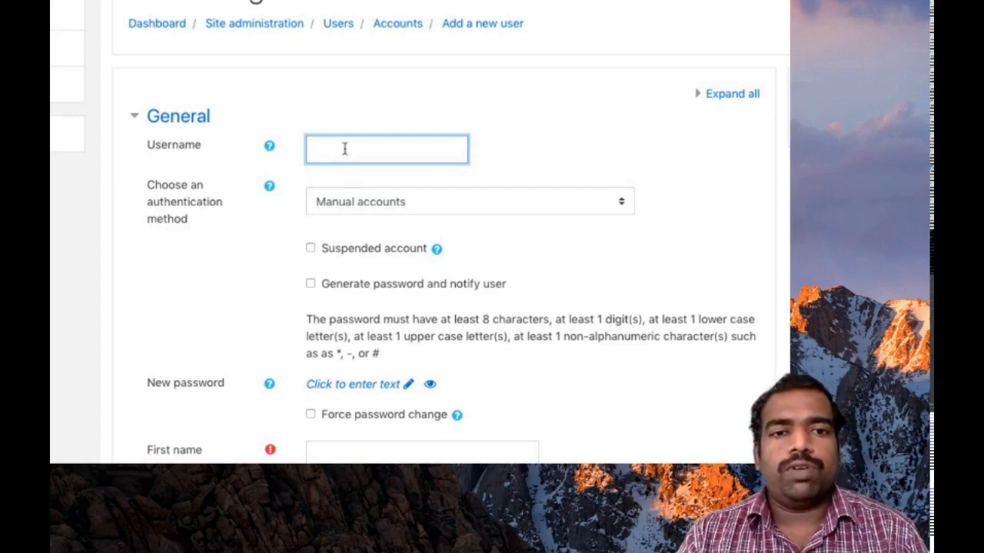
text(rakesh)
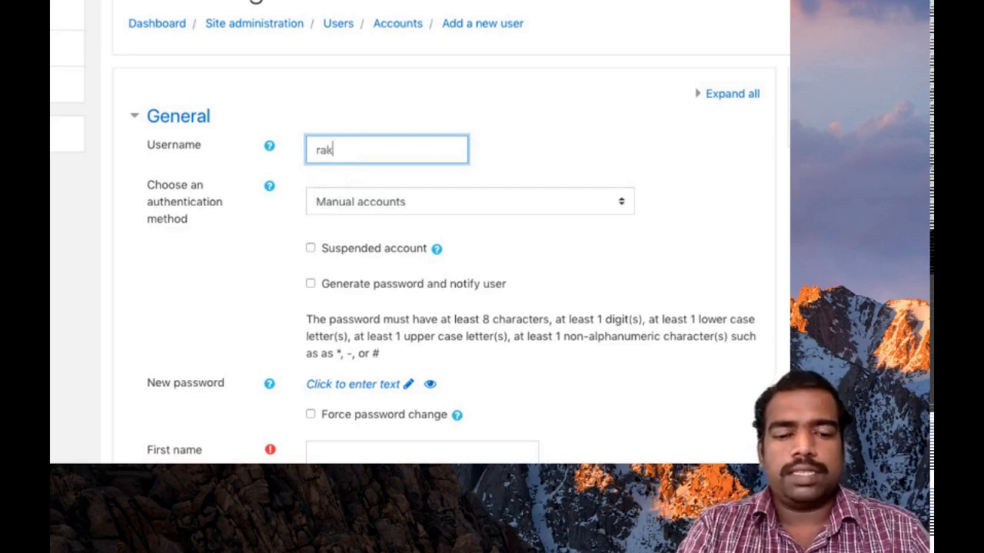
click(310, 285)
Step: Enter the new user's first name and surname
scroll(312, 281, down, 3)
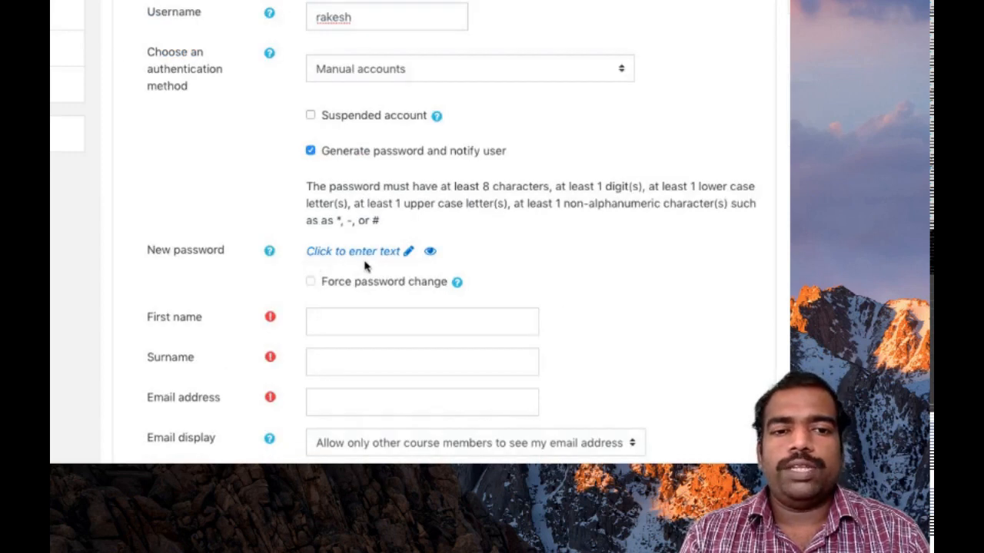
click(339, 315)
text(Rakesh)
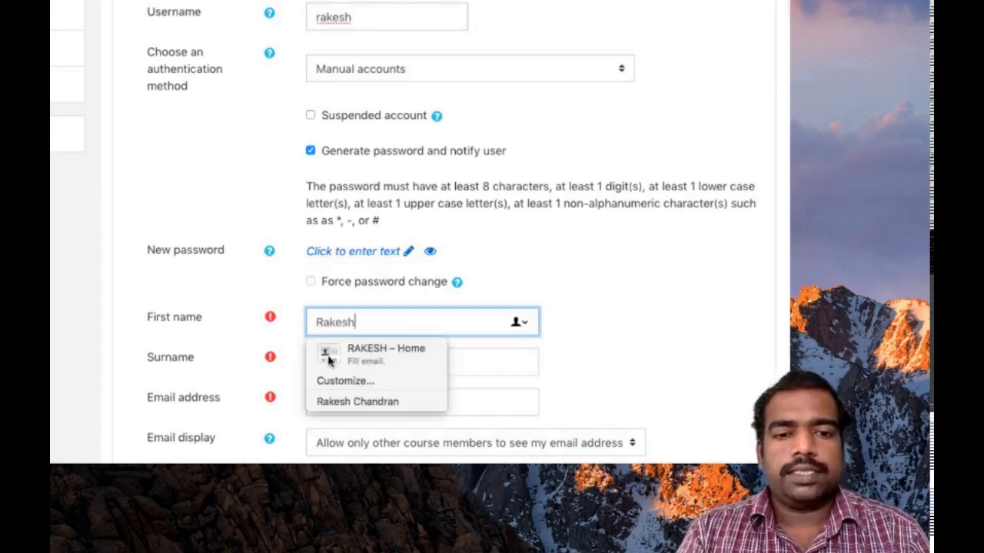
click(477, 363)
text(S.B)
Step: Add the user's e-mail address and create the account
scroll(348, 351, down, 1)
scroll(348, 351, down, 2)
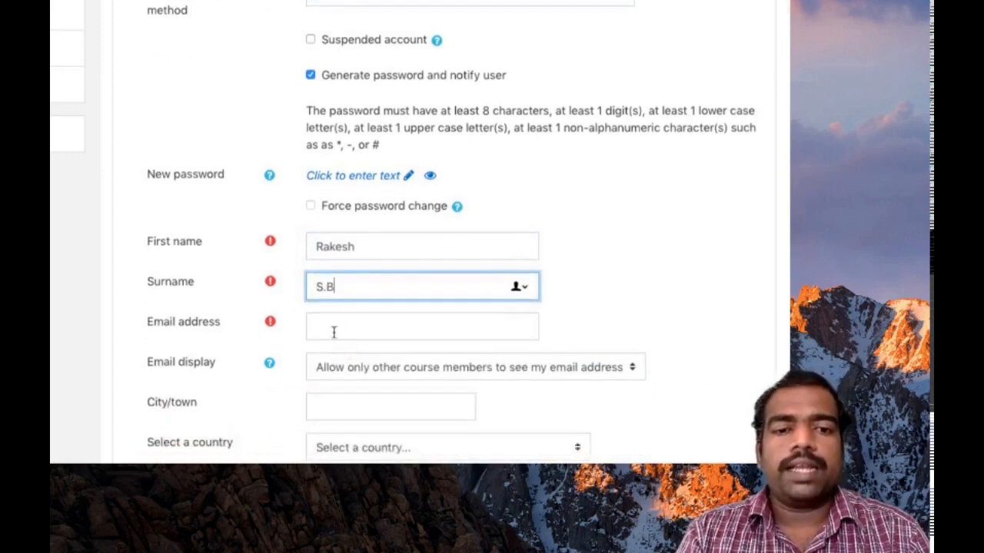
click(330, 326)
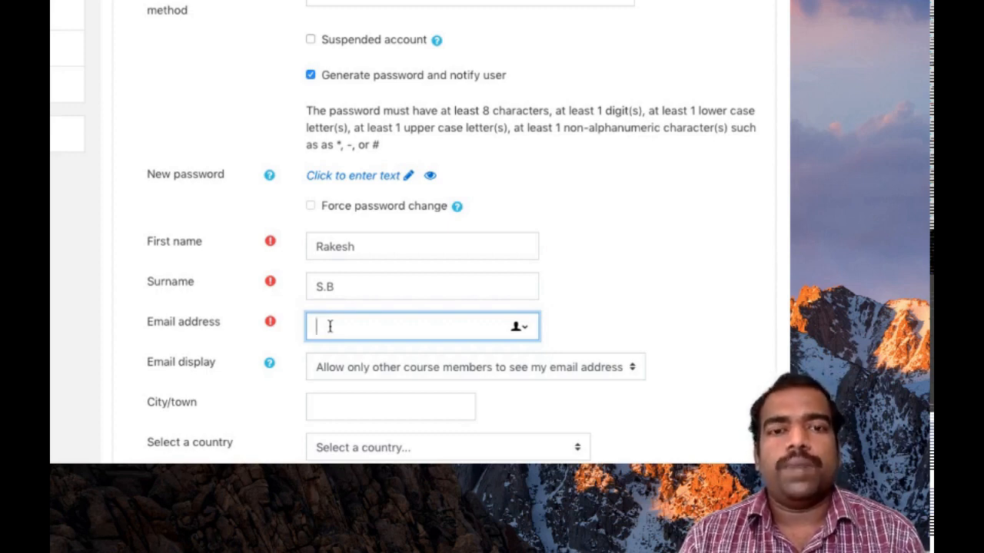
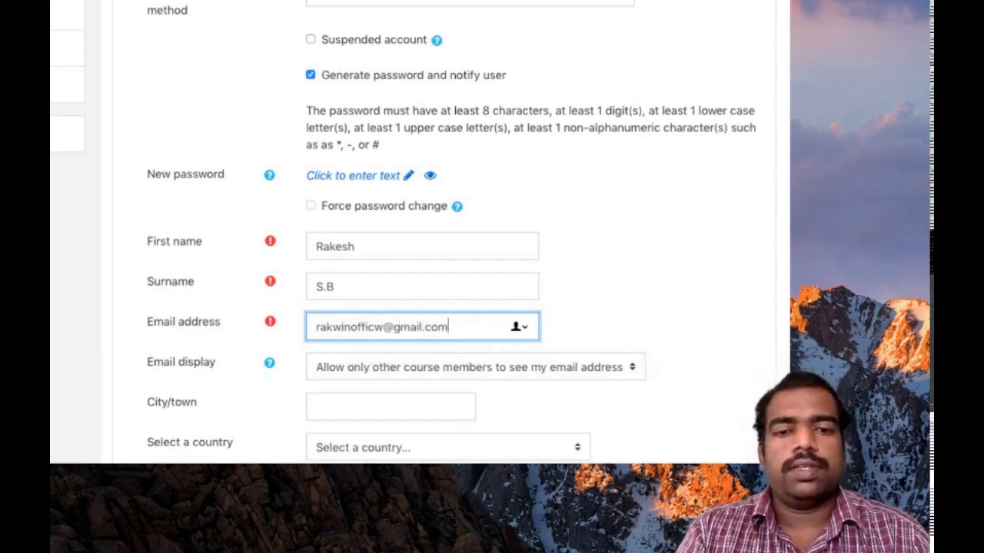
scroll(329, 330, down, 5)
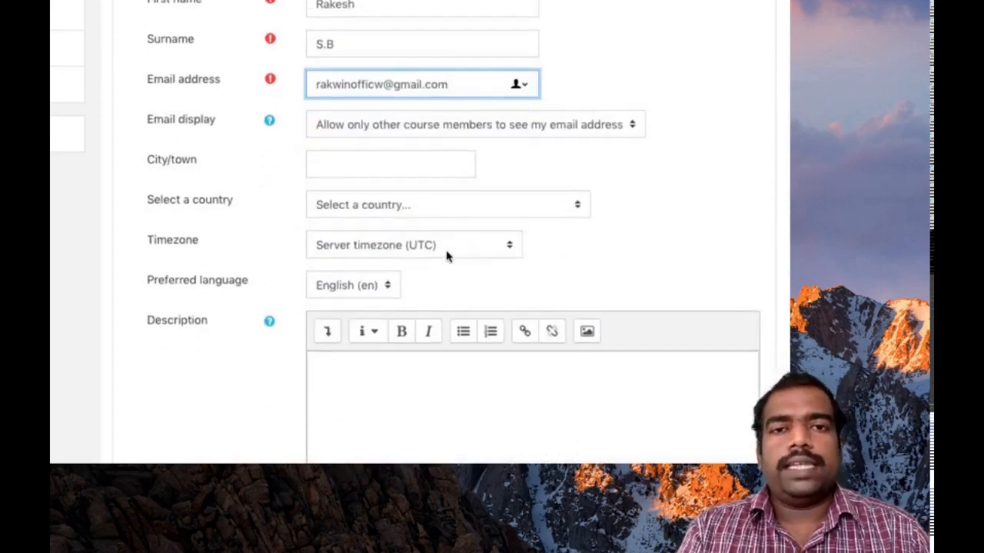
scroll(444, 298, down, 2)
scroll(444, 298, down, 15)
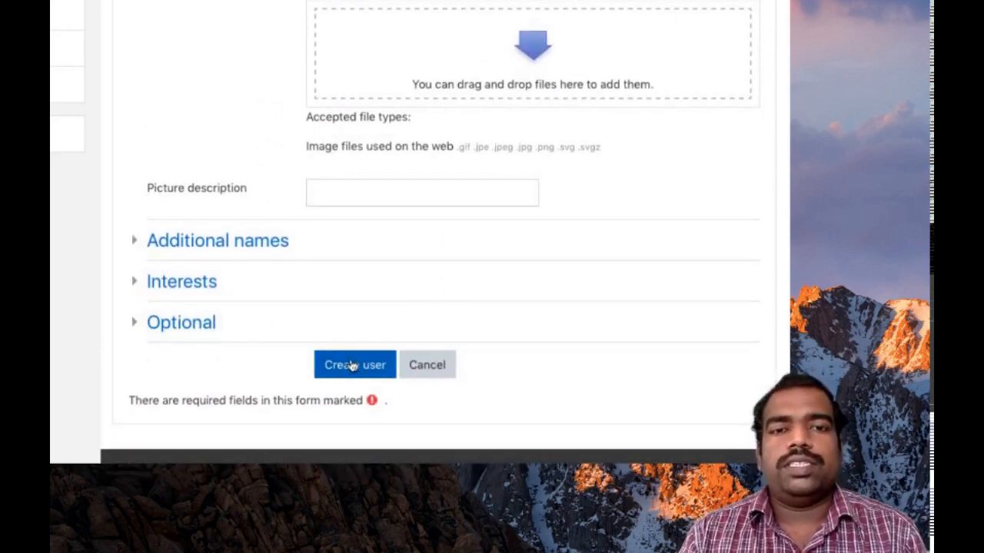
click(352, 366)
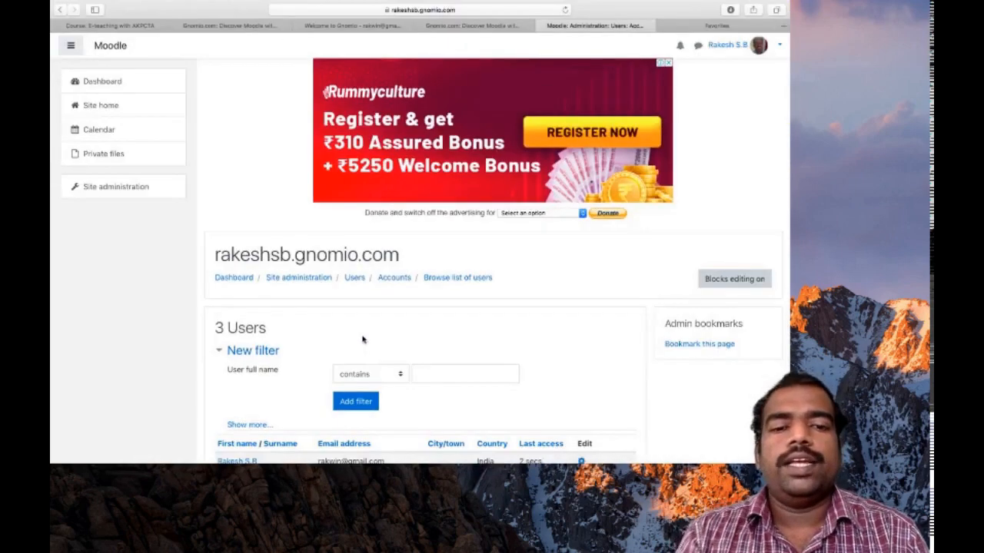
Step: Scroll through the three-user list, then bring up the Dock
scroll(459, 353, down, 3)
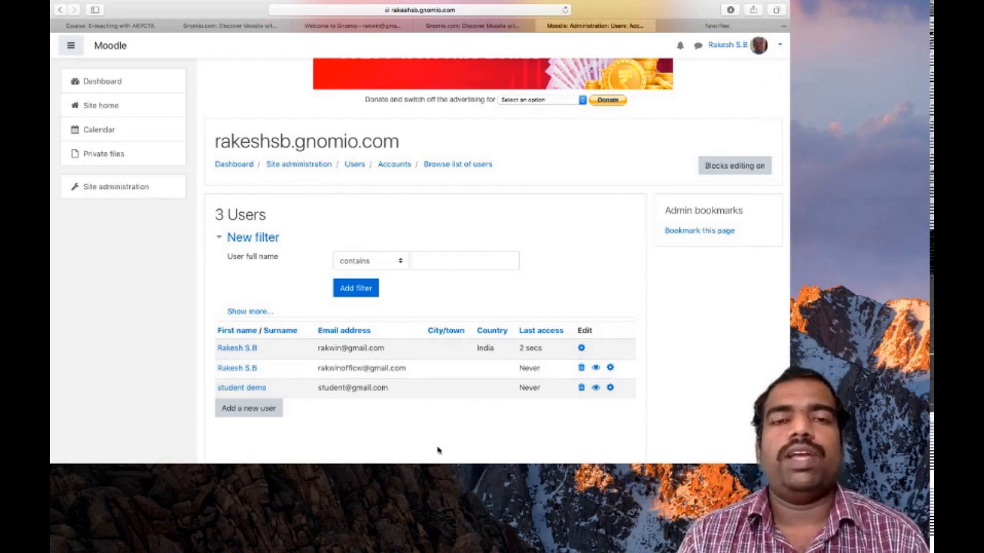
mouse_move(438, 448)
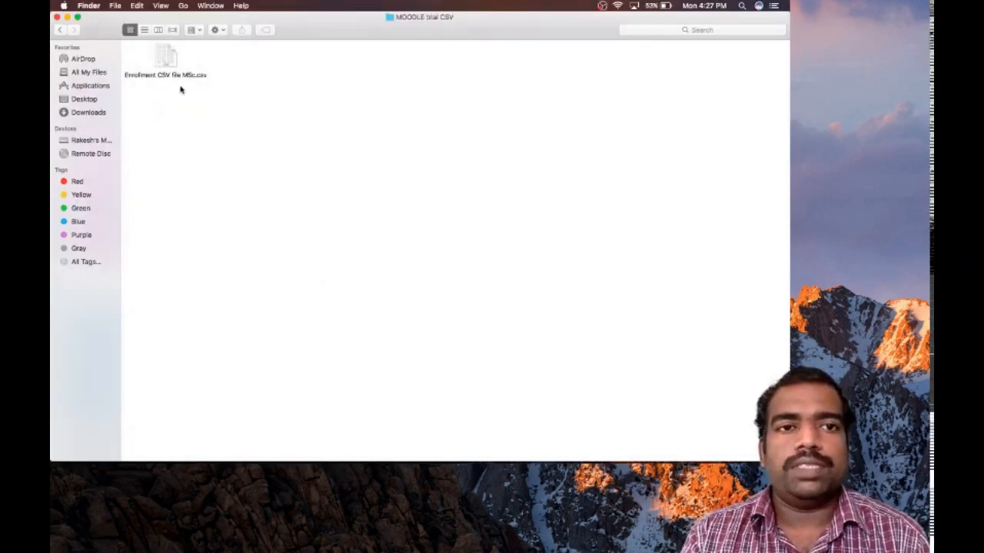
Step: Open Enrollment CSV file MSc.csv from the MOODLE trial CSV folder in Excel
double_click(165, 62)
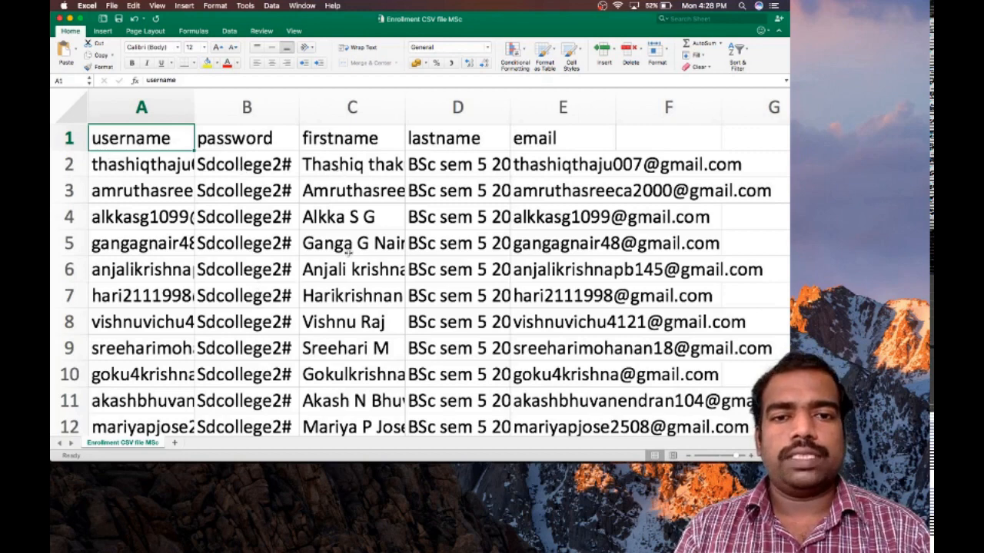
Step: Check that cell D2 holds the lastname 'BSc sem 5 2018 admn'
click(456, 163)
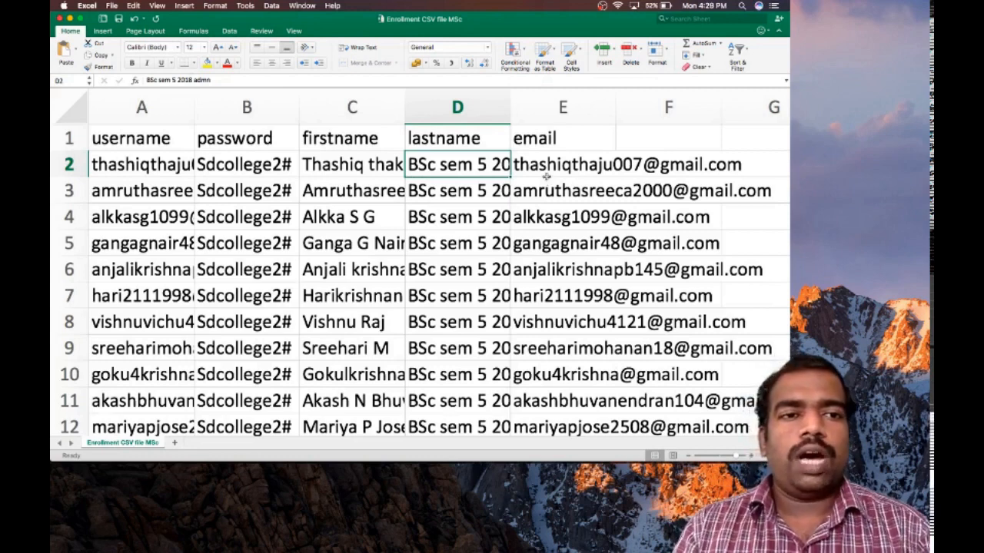
Step: Begin a Save As from Excel's File menu, cancel it, and head back to Safari
click(110, 6)
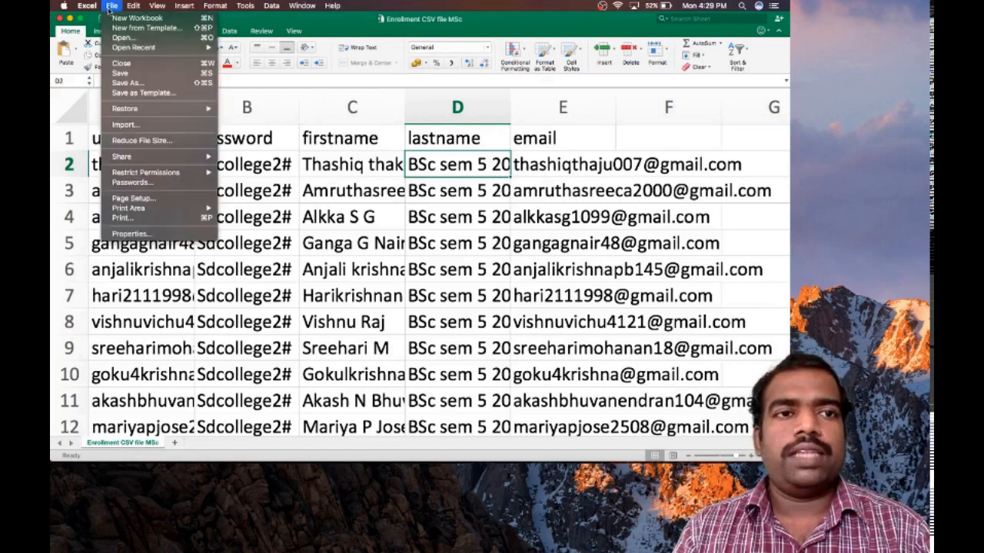
click(473, 161)
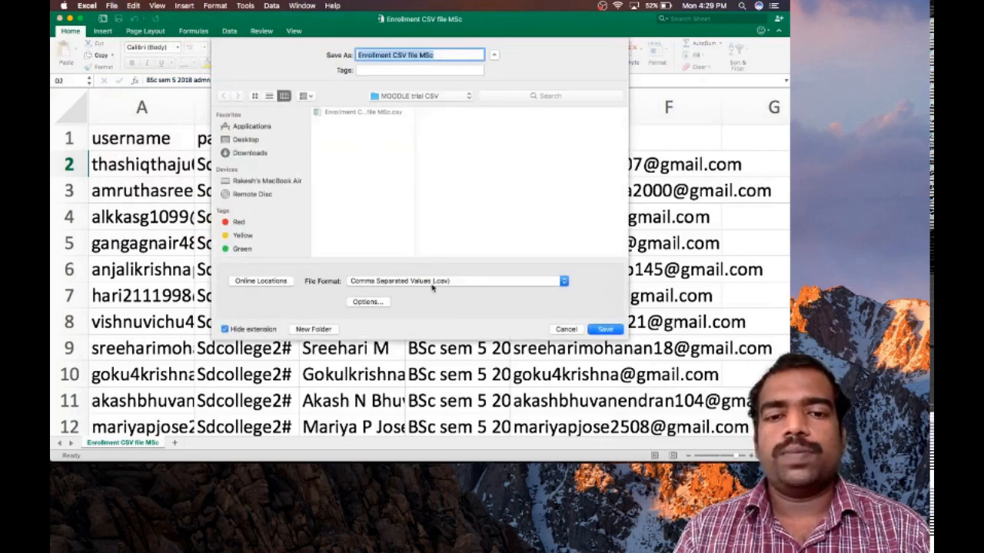
click(569, 330)
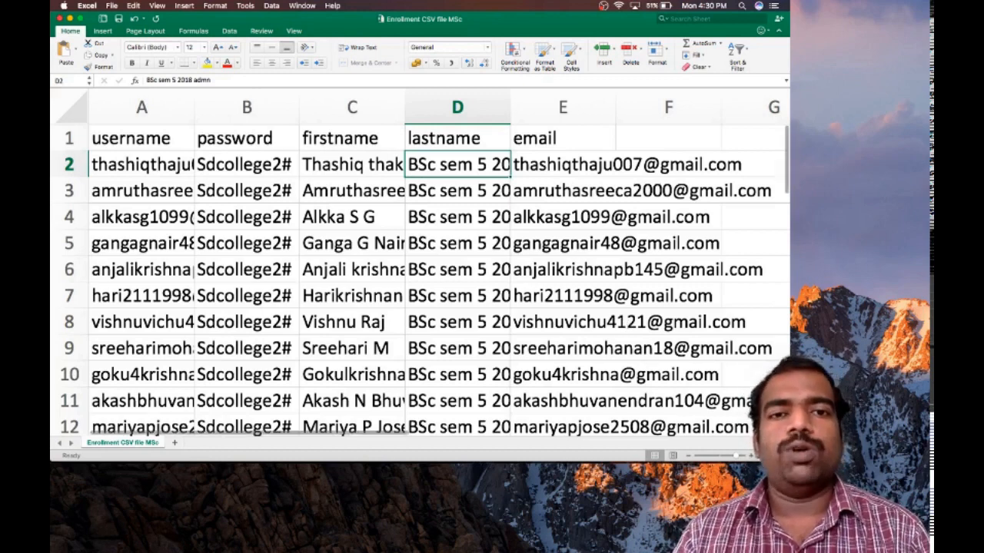
mouse_move(604, 449)
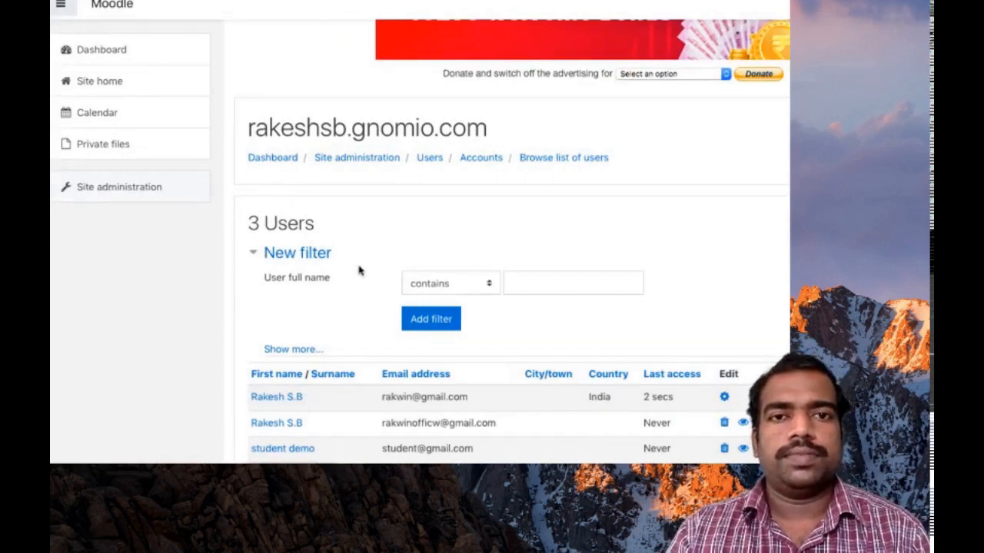
Step: Go to Site administration > Users and open Upload users under Accounts
click(143, 193)
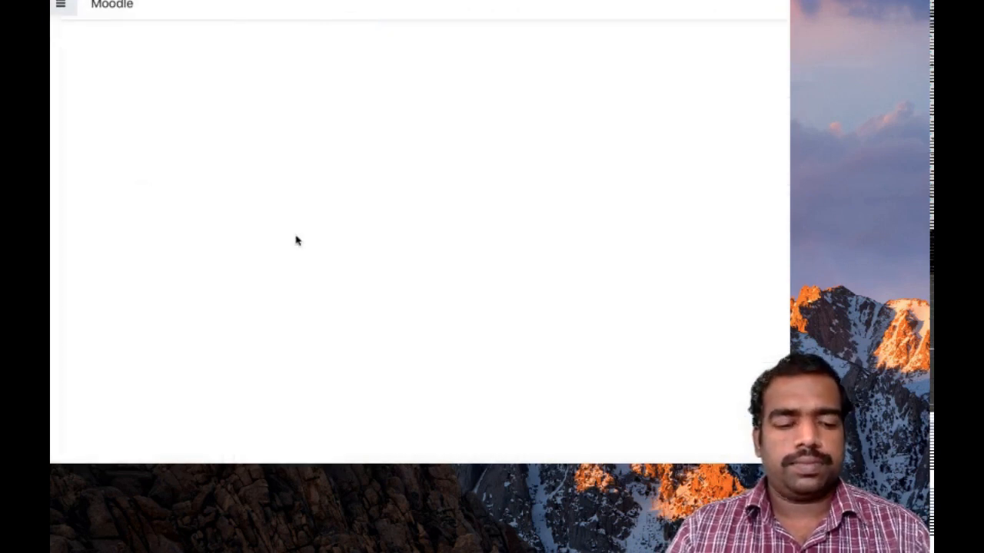
scroll(376, 351, down, 5)
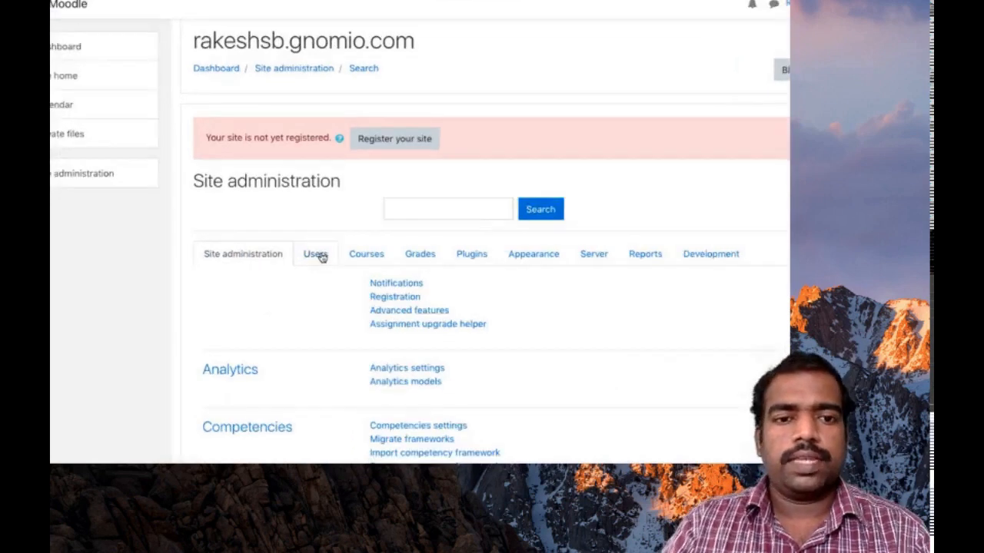
click(321, 256)
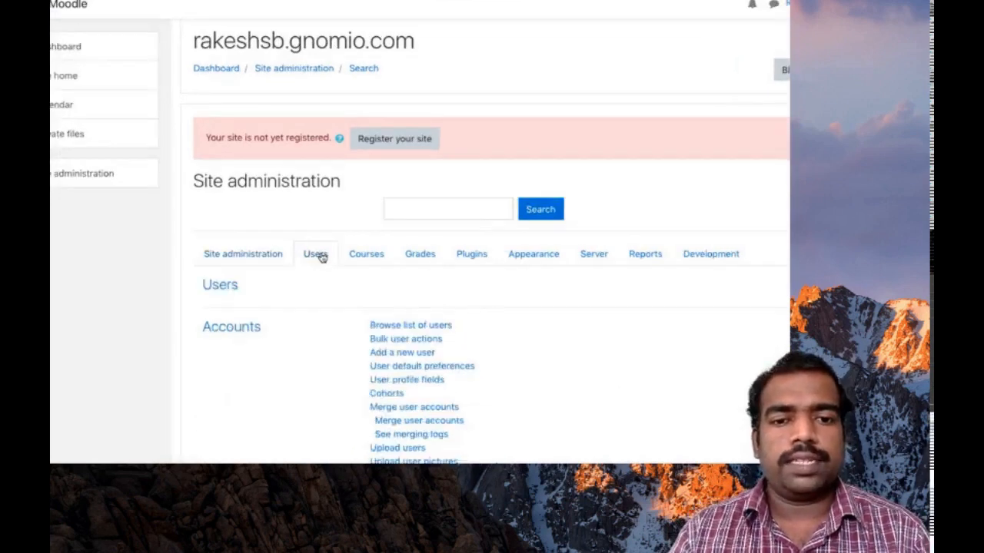
scroll(494, 363, down, 3)
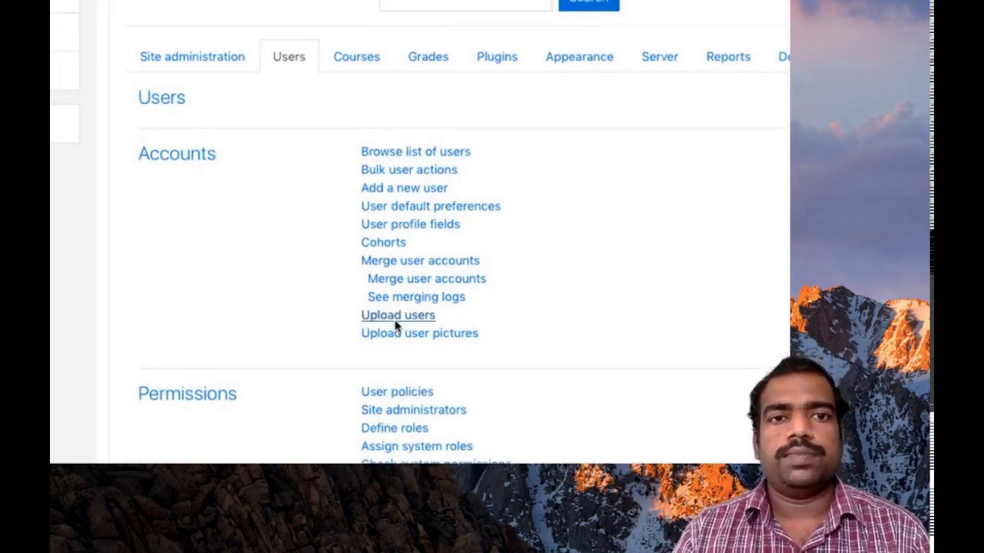
click(395, 321)
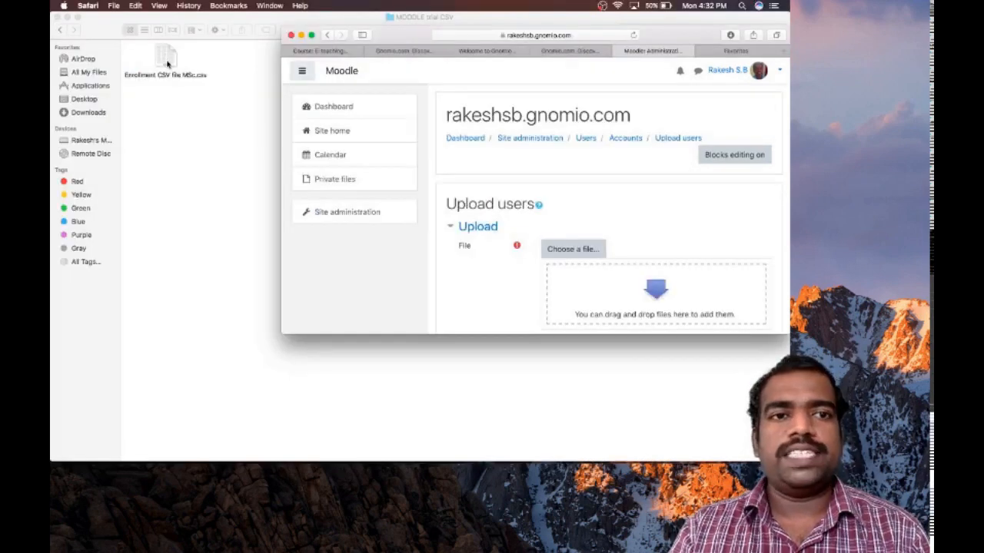
Step: Drag Enrollment CSV file MSc.csv into the Upload users file area and maximise Safari
drag(164, 62, 635, 286)
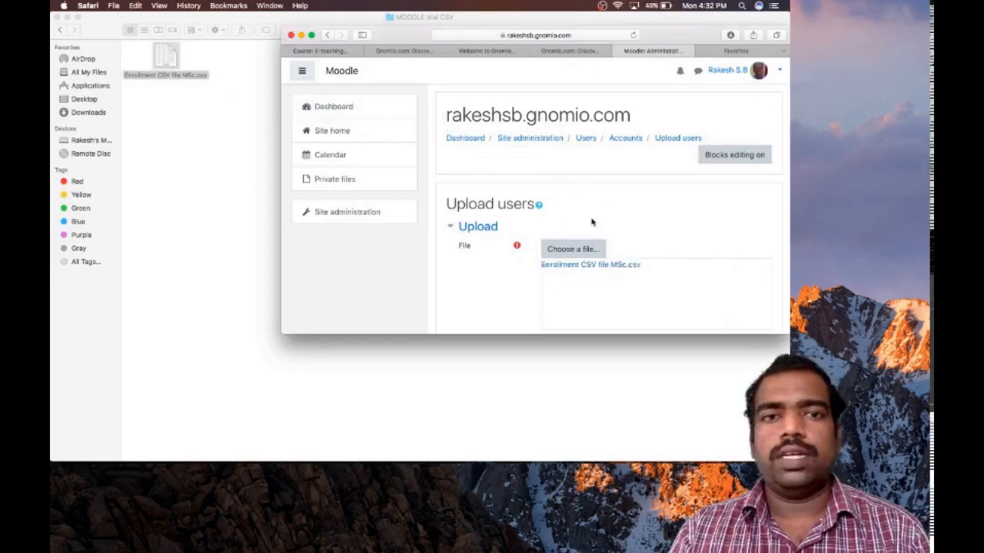
click(311, 35)
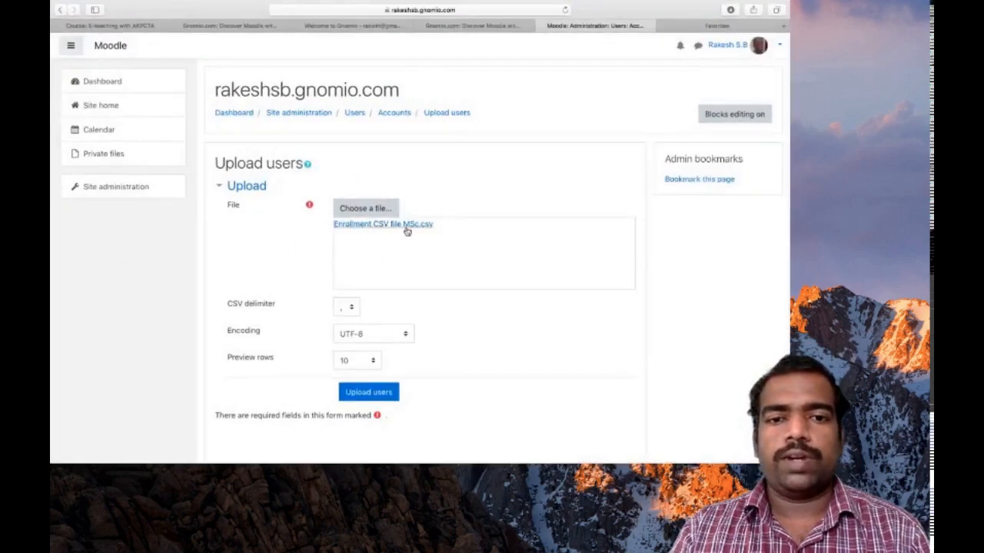
scroll(438, 243, down, 1)
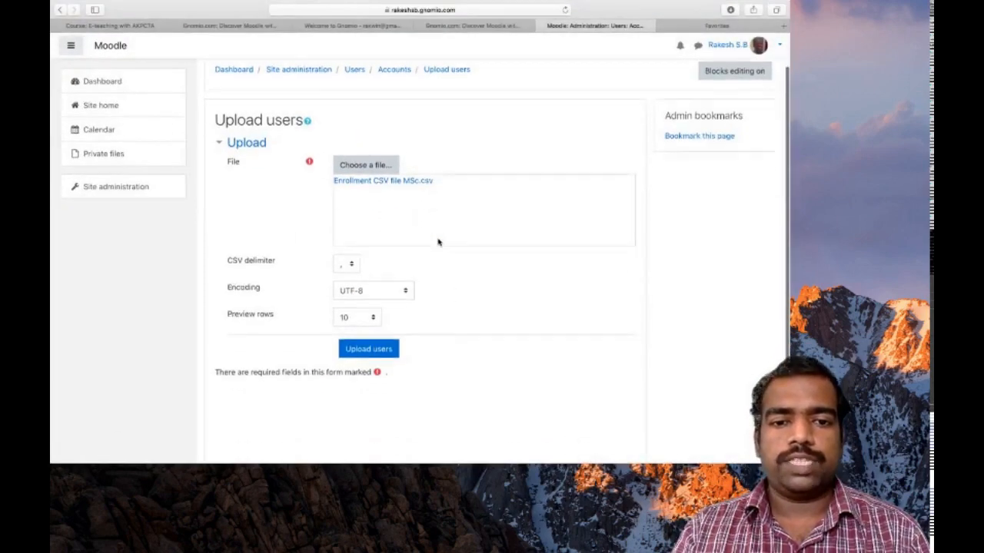
Step: Submit the CSV and scroll the users preview down to Settings (Add new only, skip existing)
click(369, 355)
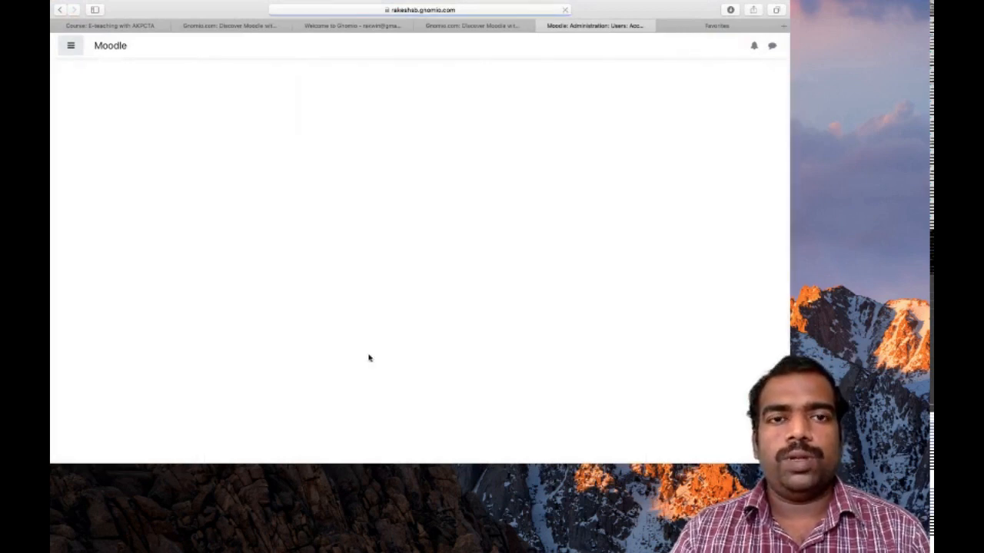
scroll(369, 357, down, 6)
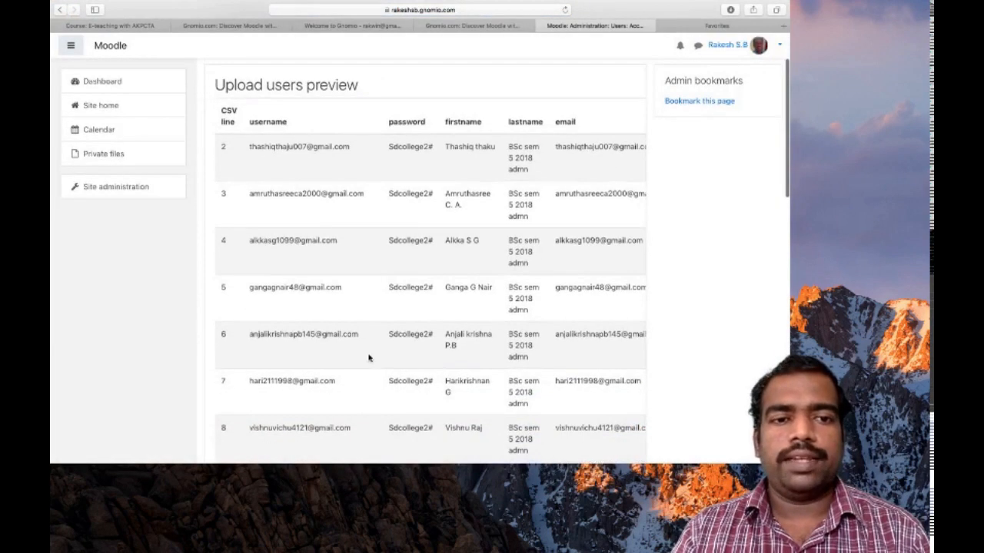
scroll(369, 357, down, 5)
scroll(369, 357, up, 2)
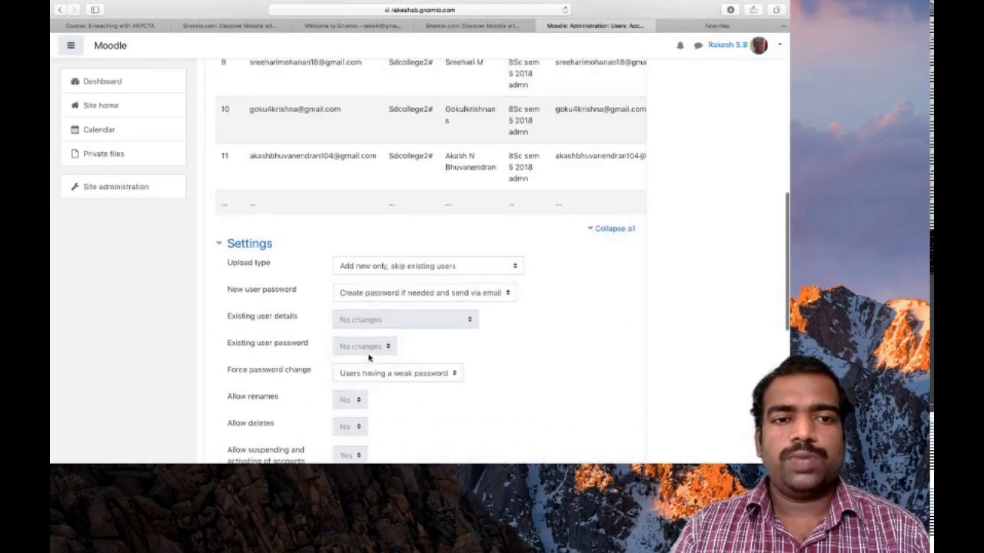
scroll(369, 357, up, 6)
scroll(369, 358, down, 5)
scroll(369, 357, down, 2)
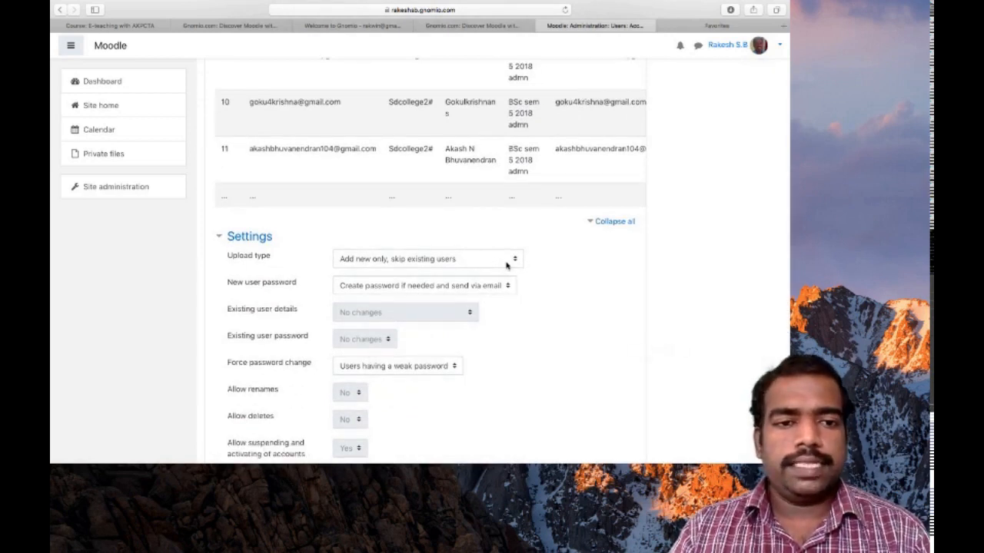
scroll(506, 264, down, 2)
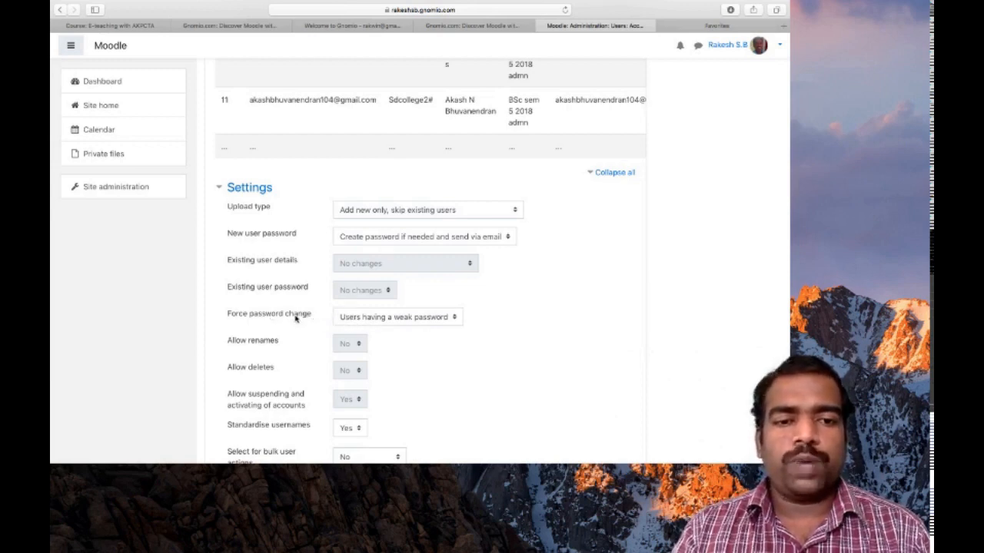
Step: Set Force password change to None and scroll to the bottom of the form
click(430, 324)
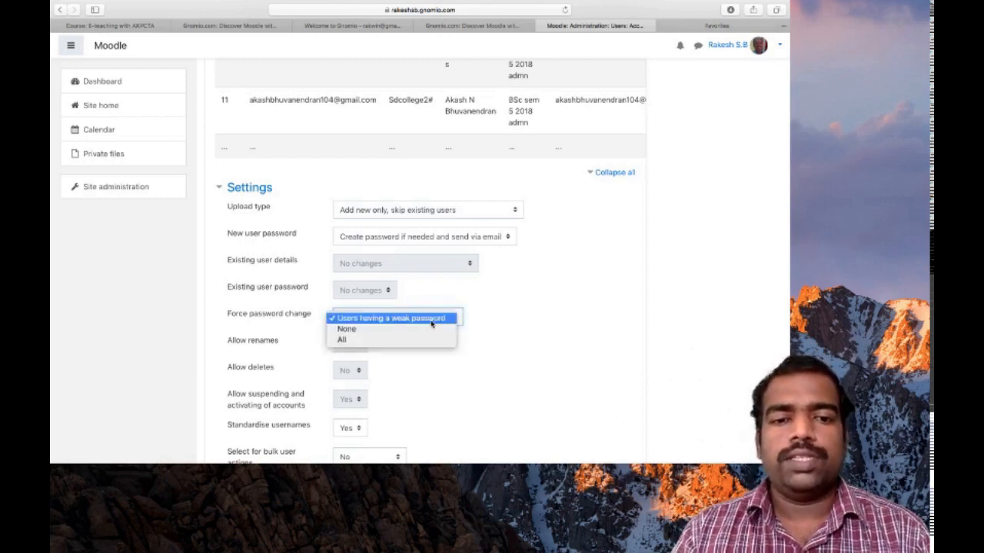
click(376, 329)
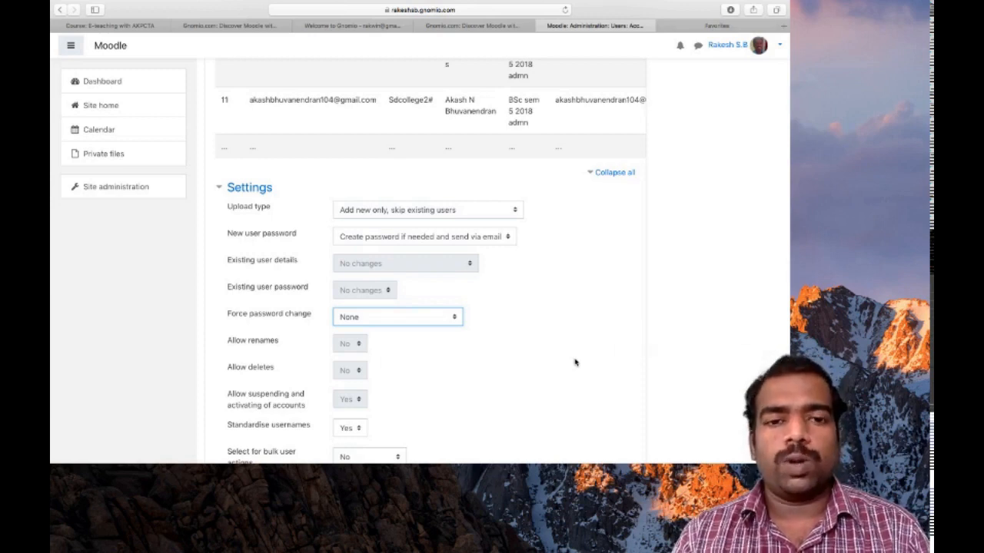
scroll(574, 363, down, 3)
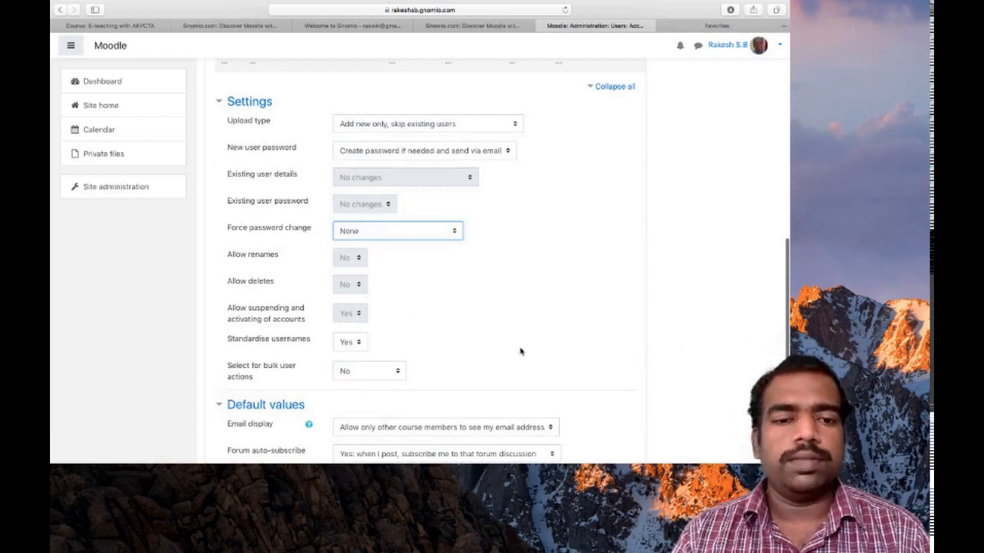
scroll(520, 347, down, 2)
scroll(520, 351, down, 3)
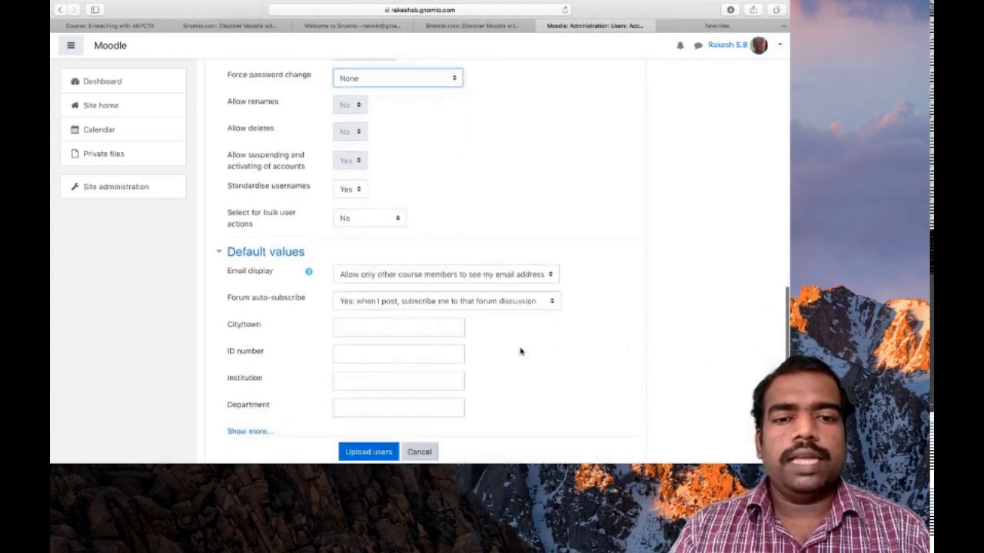
scroll(520, 351, down, 1)
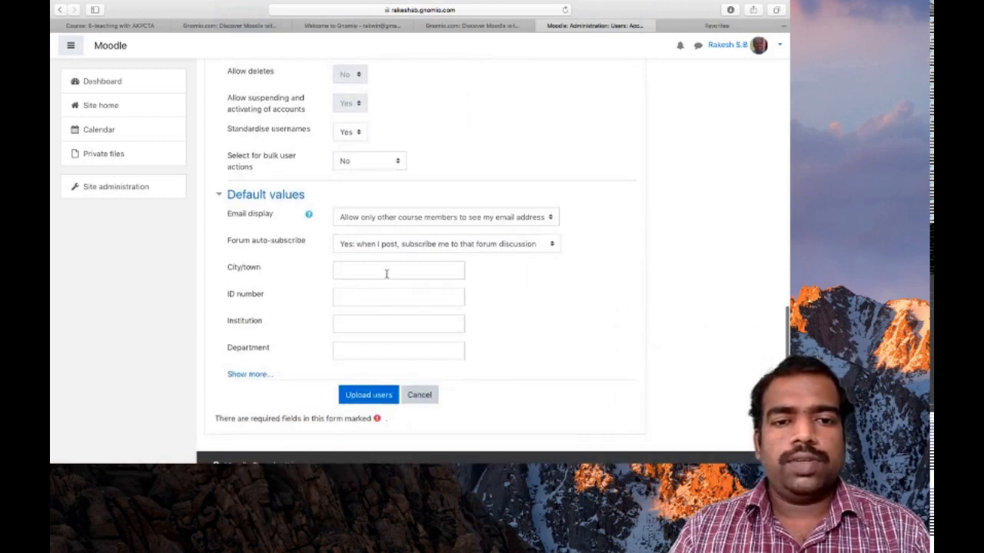
scroll(385, 272, down, 1)
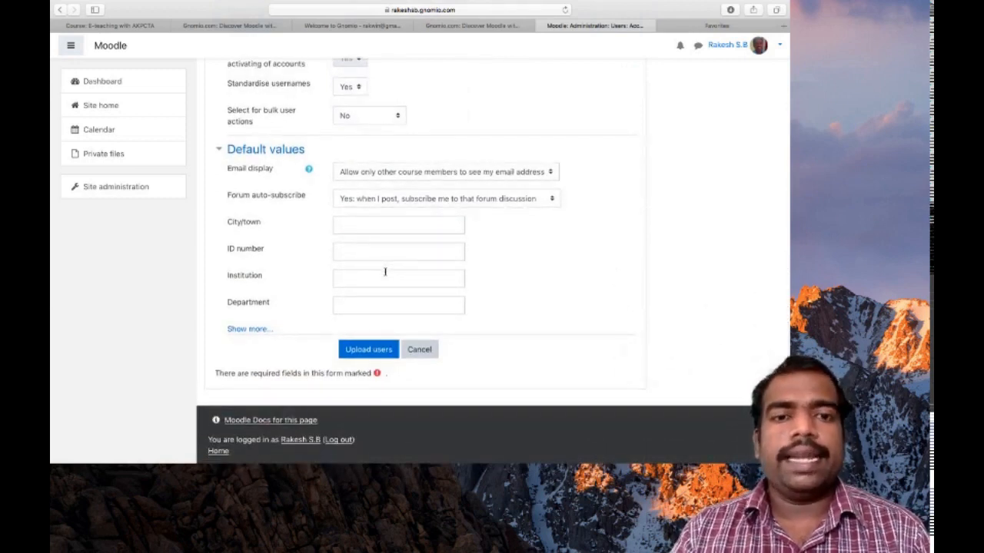
Step: Upload the users and review the results: 28 created, 1 skipped, 0 errors
click(368, 351)
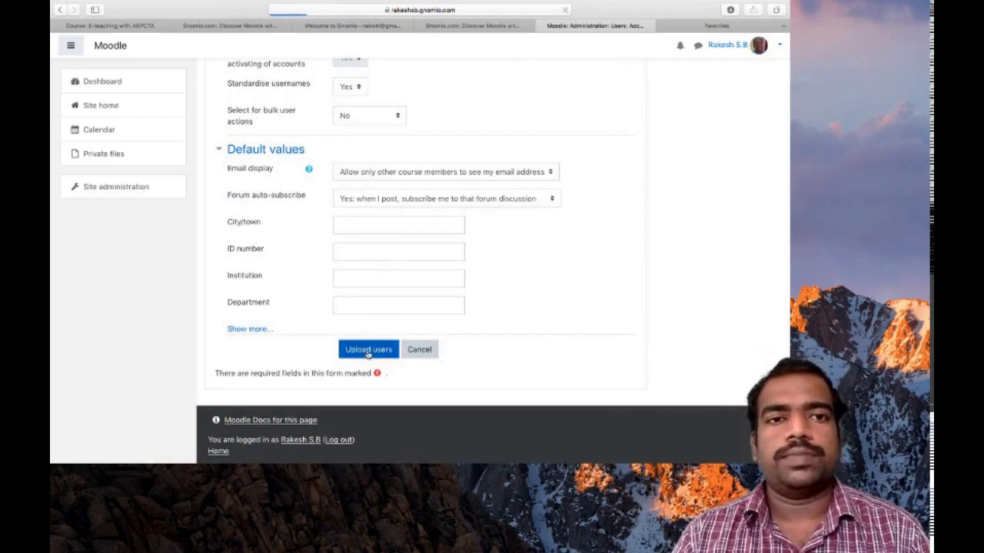
scroll(368, 355, down, 15)
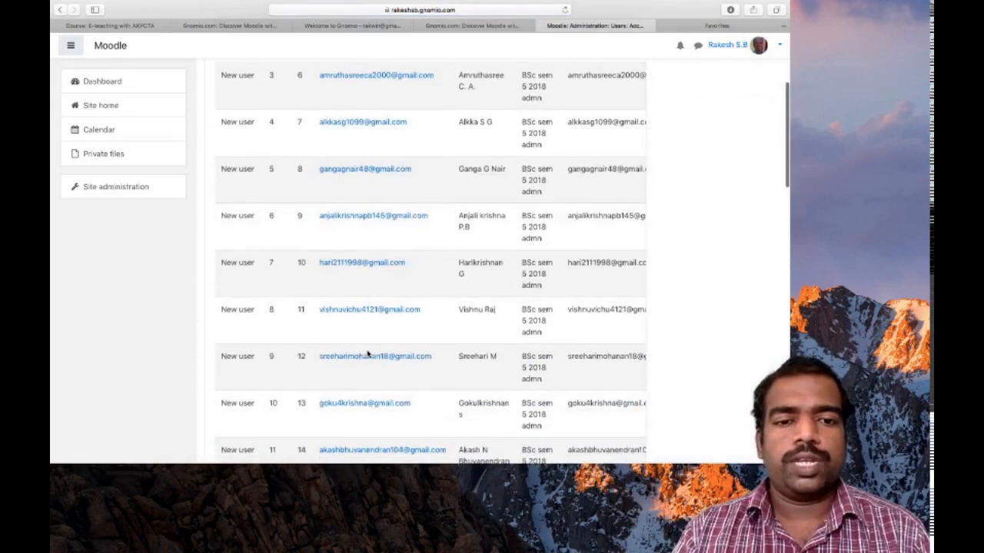
scroll(367, 354, down, 8)
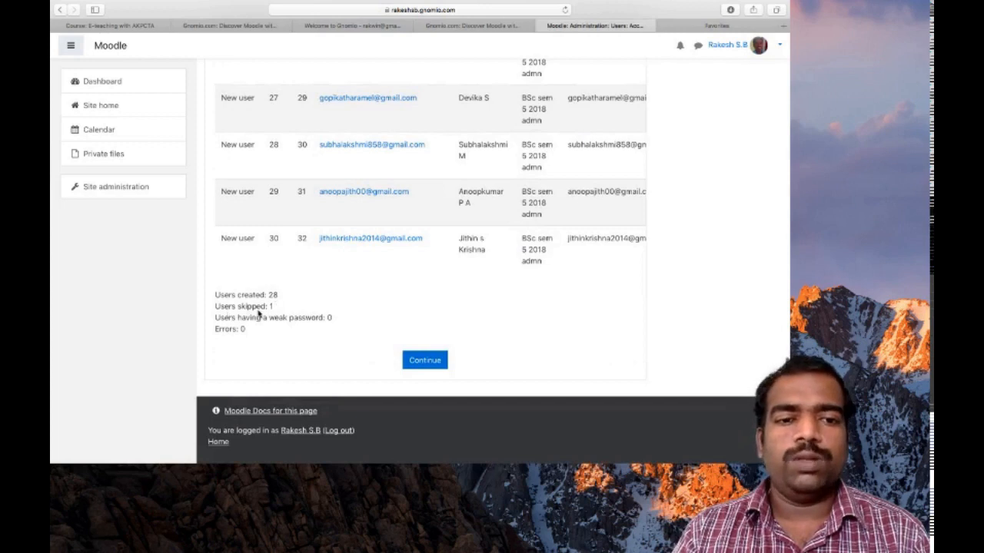
scroll(349, 302, up, 4)
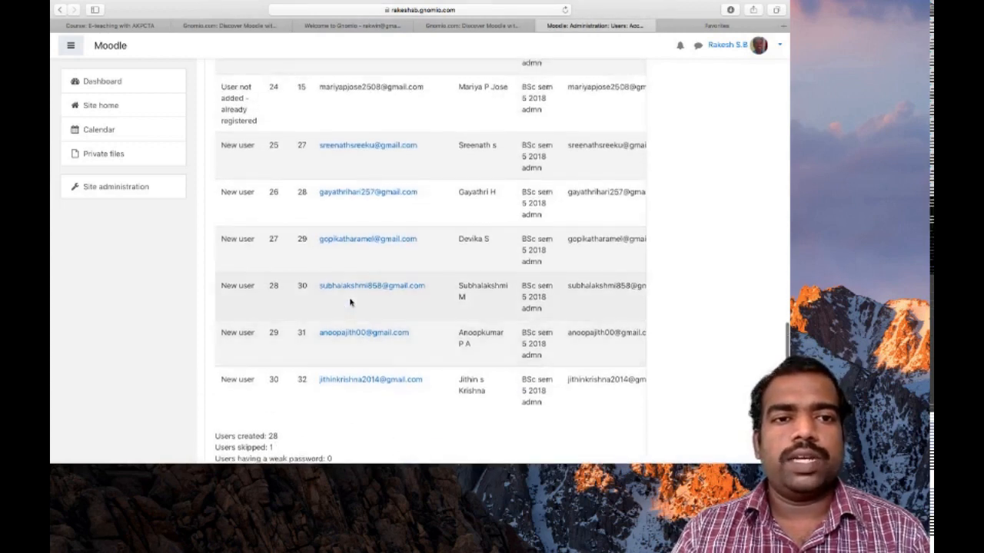
scroll(361, 303, up, 1)
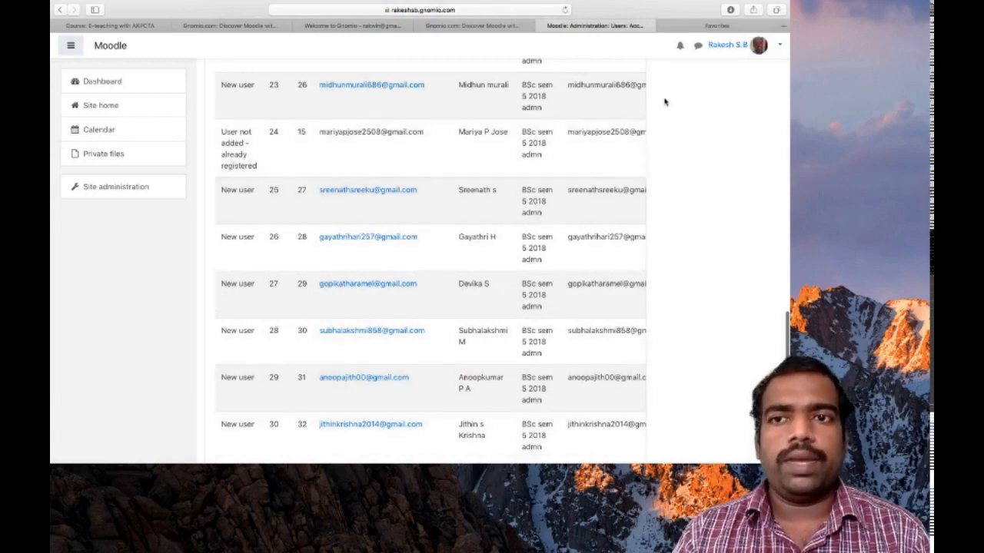
scroll(330, 338, down, 5)
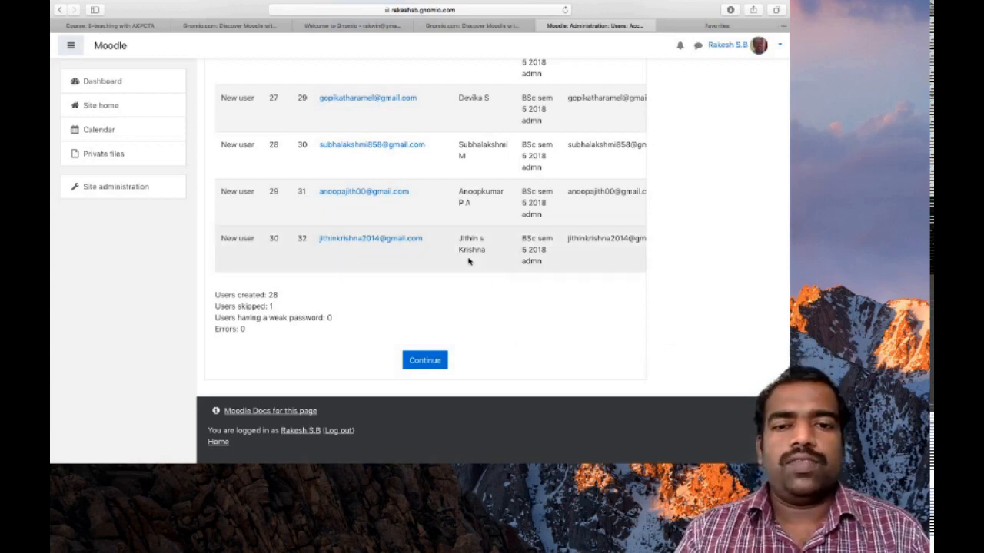
Step: Continue past the upload results and log the administrator out of Moodle
click(431, 358)
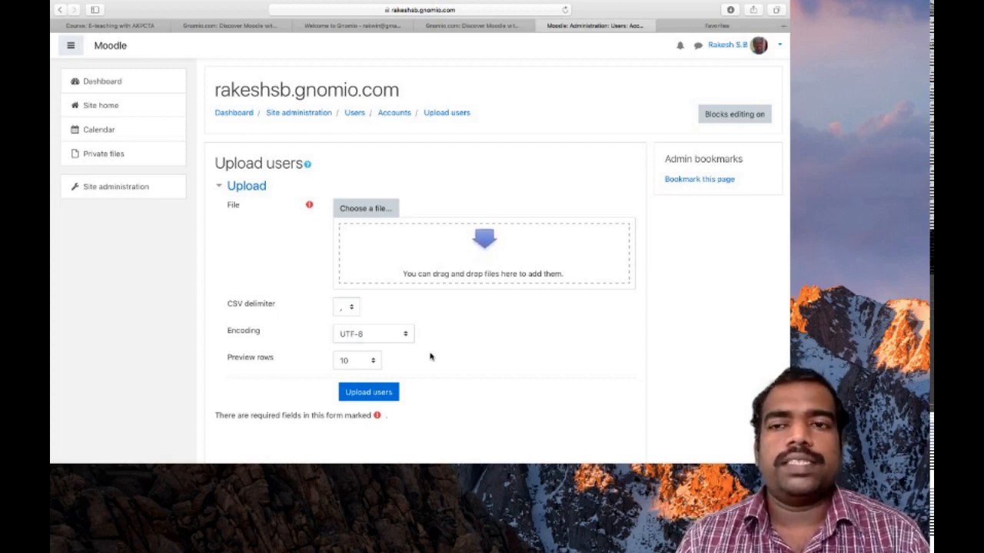
click(760, 46)
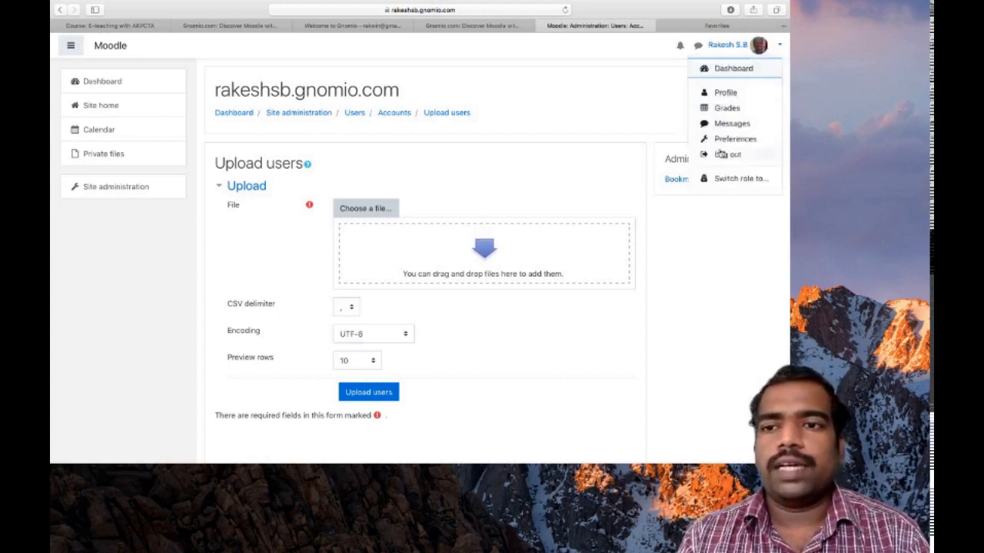
click(720, 154)
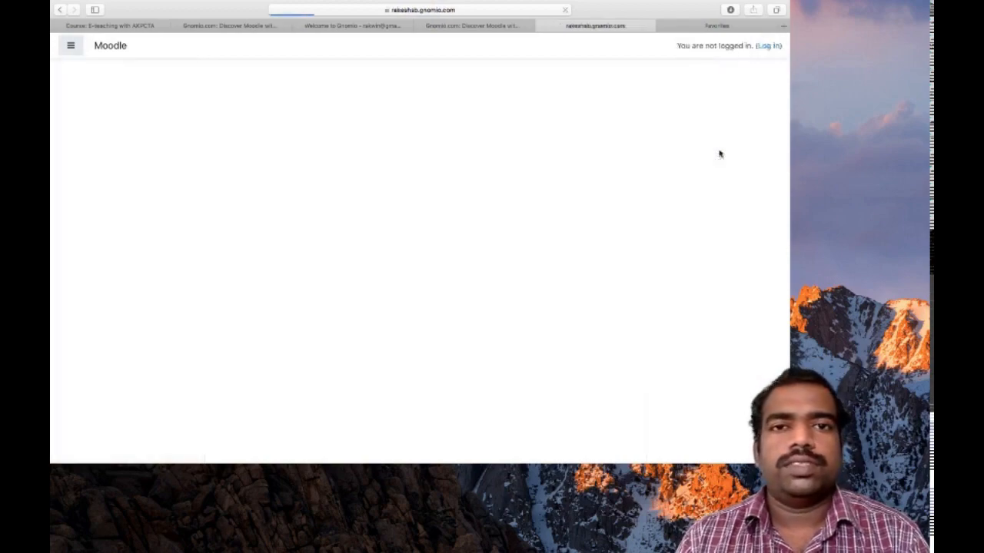